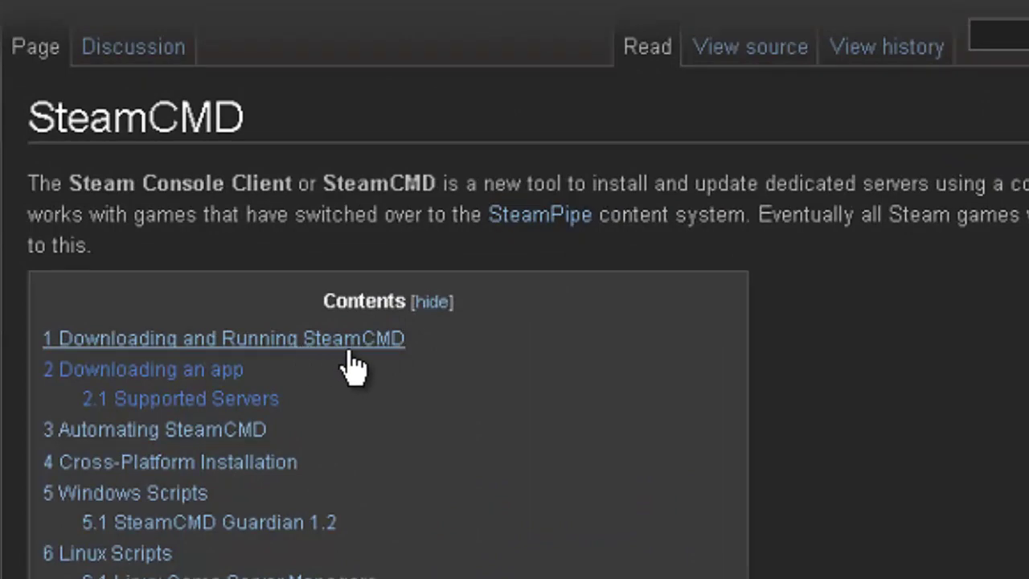
Step: Open the downloaded steamcmd.zip from the SteamCMD wiki's download section, then minimise Chrome
click(388, 344)
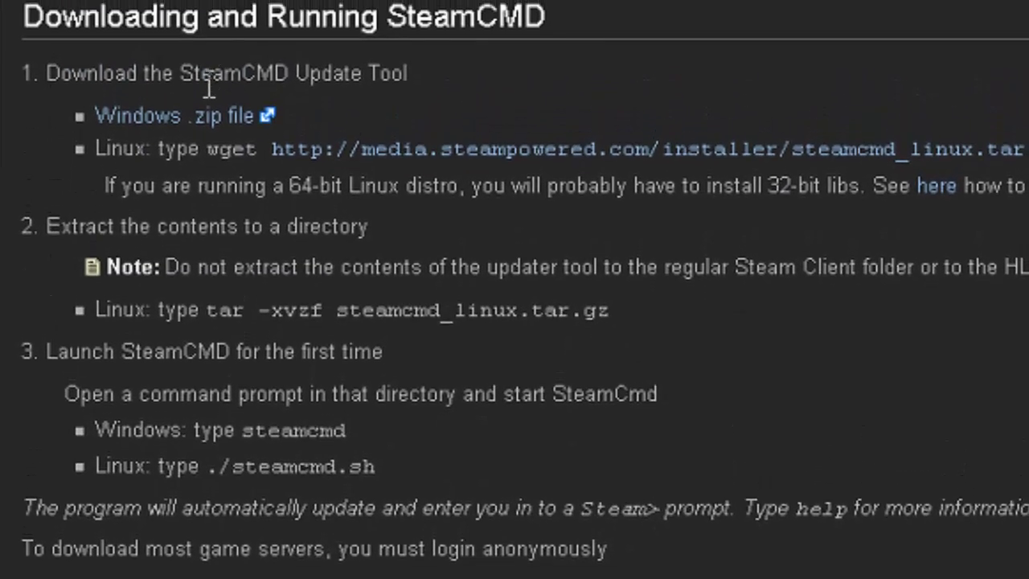
scroll(321, 152, up, 3)
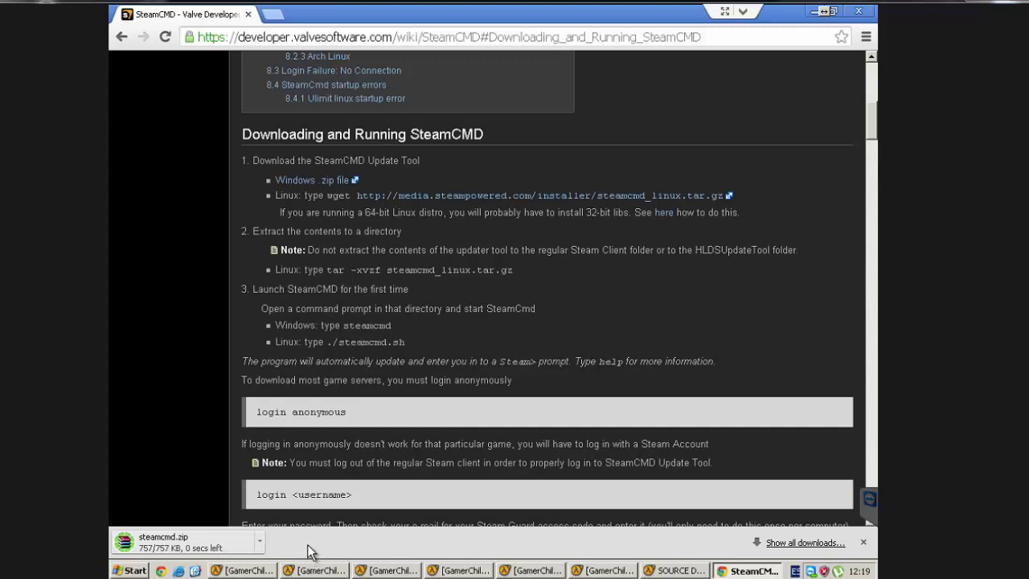
click(221, 547)
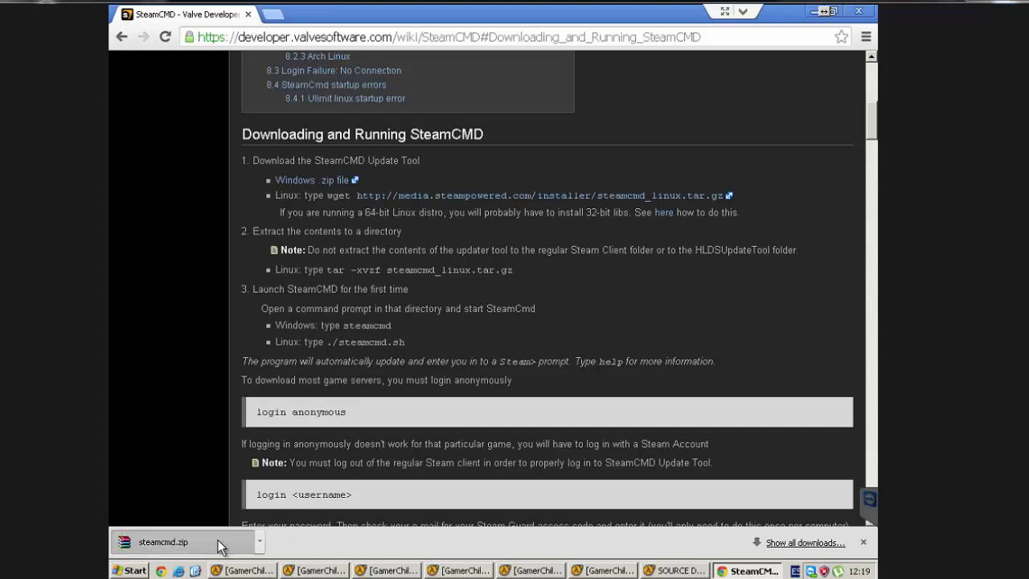
click(814, 12)
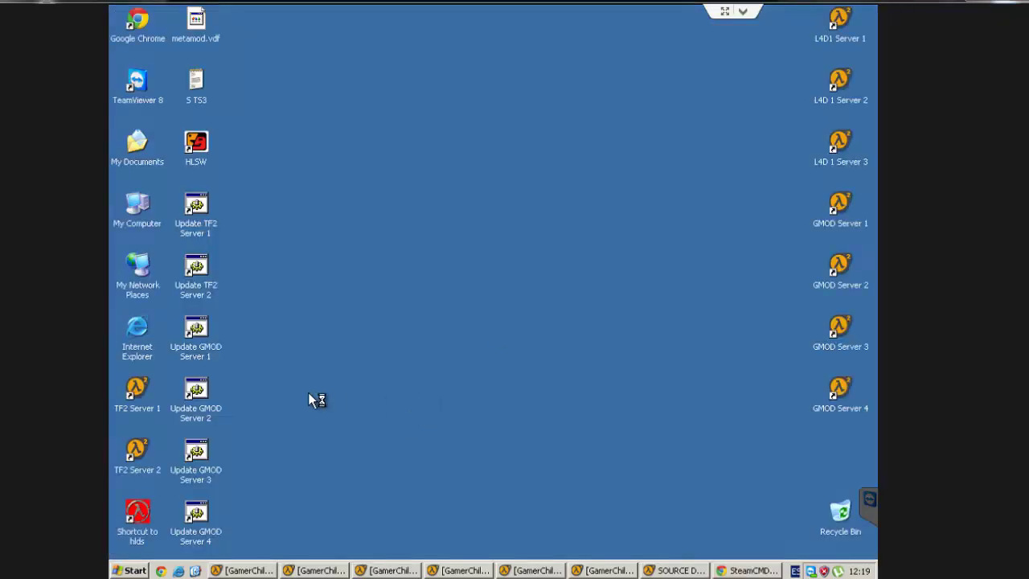
Step: Create a new 'GMOD Server' folder in My Documents and open it
click(136, 143)
click(536, 247)
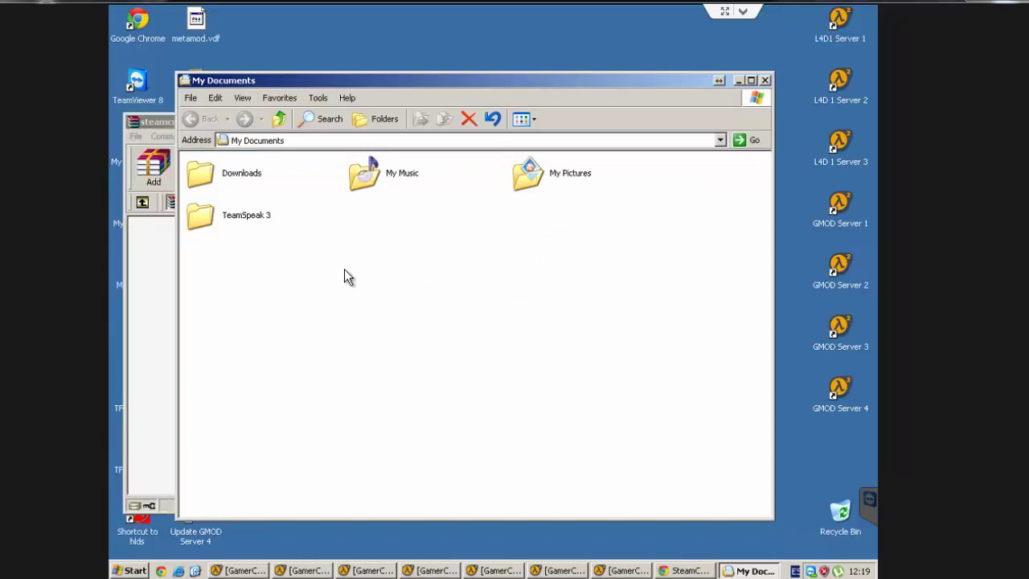
right_click(386, 239)
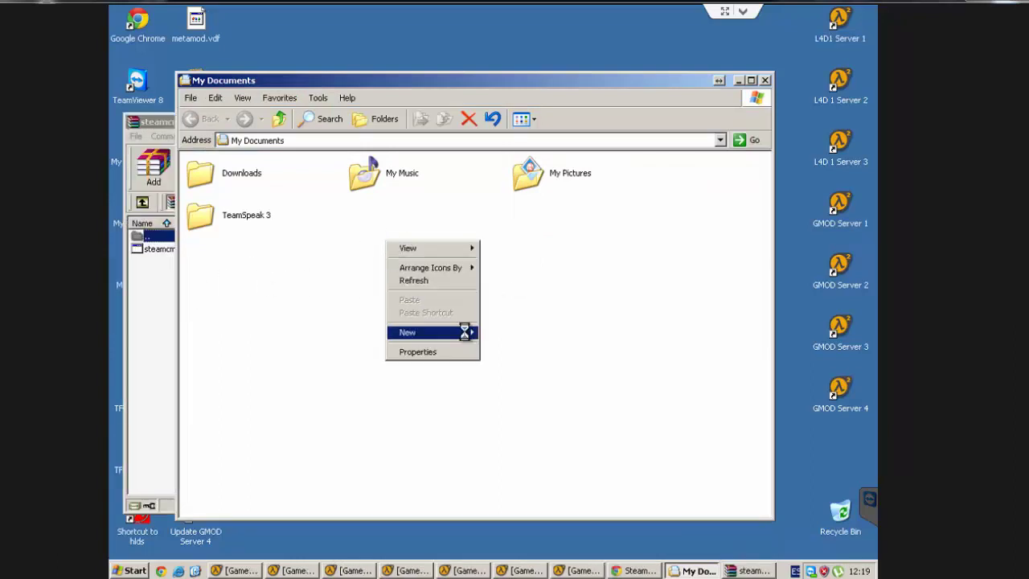
mouse_move(466, 332)
click(560, 333)
text(G)
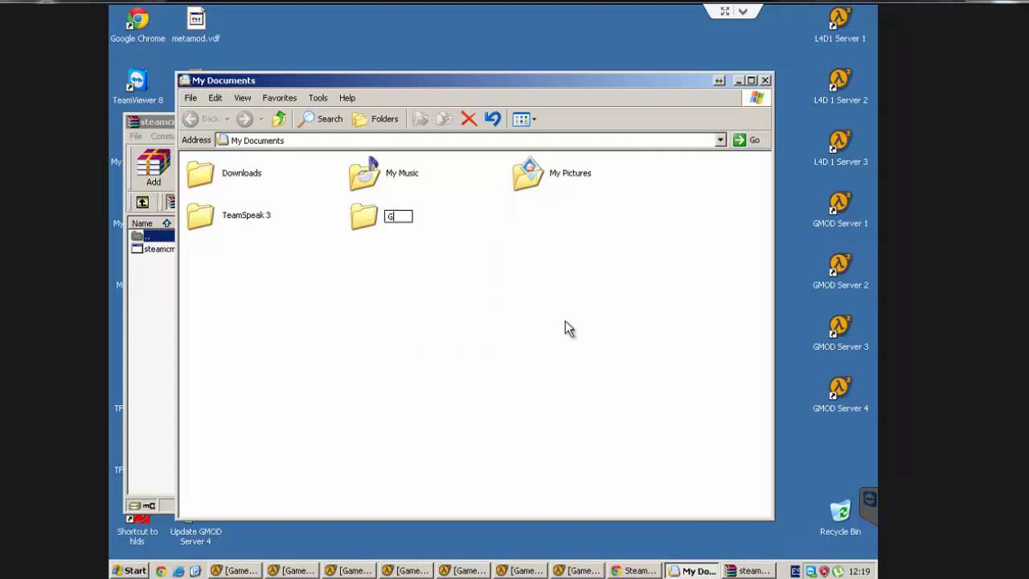
text(MOD Server)
key(Return)
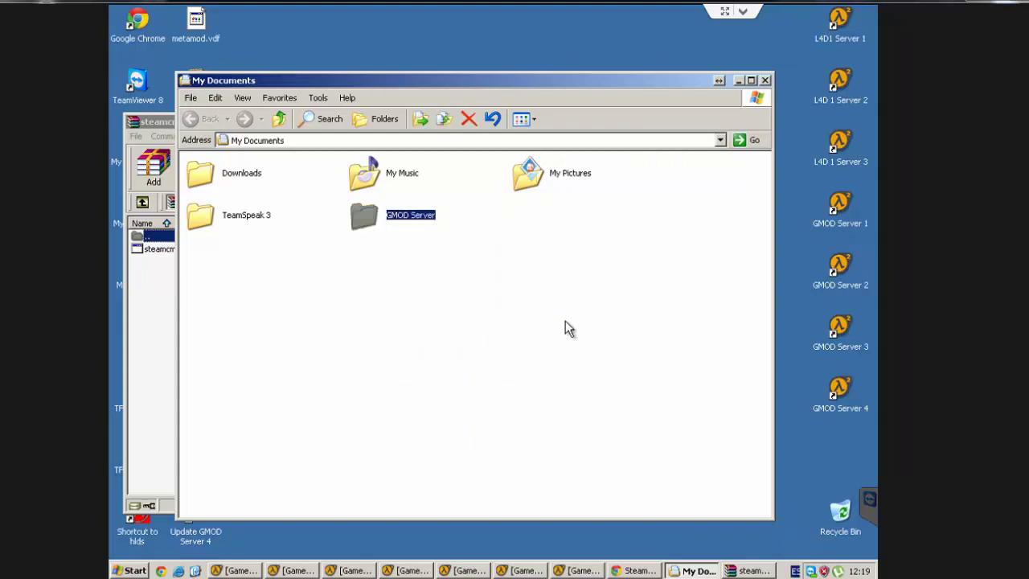
key(Return)
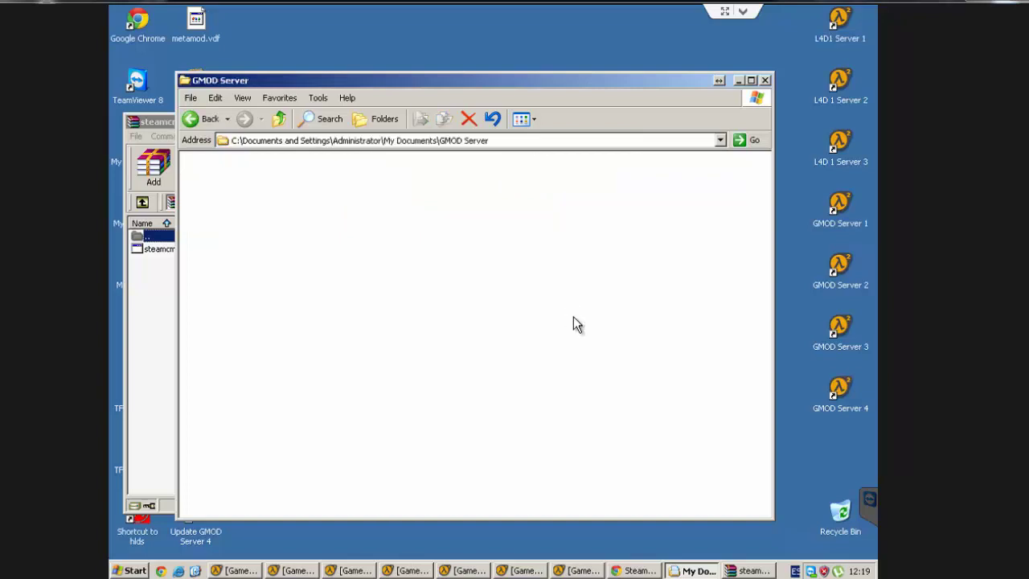
Step: Extract steamcmd.exe from the zip into GMOD Server, close the archive, and select the program
click(160, 249)
drag(157, 248, 749, 264)
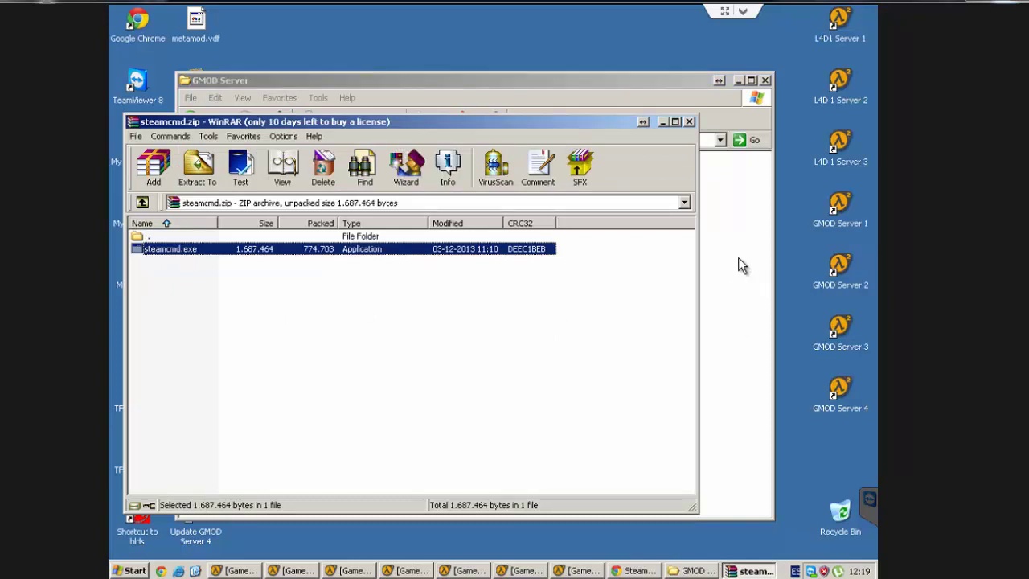
click(153, 355)
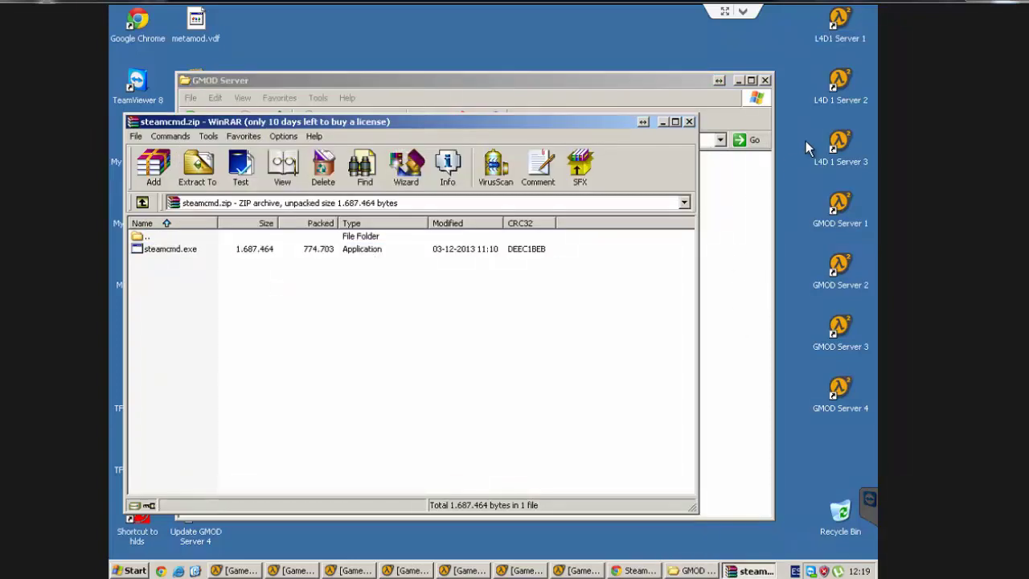
click(688, 121)
click(327, 187)
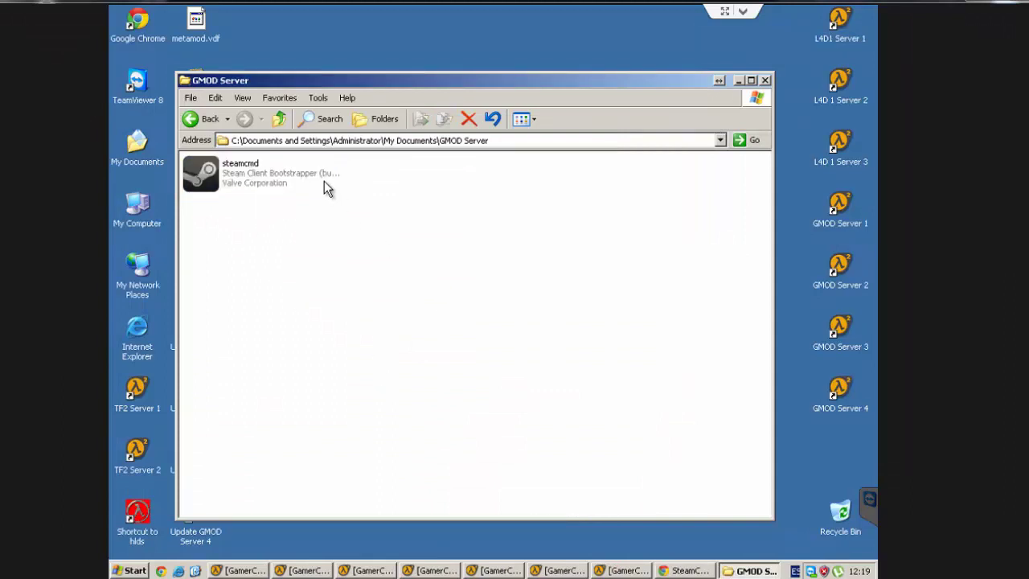
click(324, 182)
Step: Run steamcmd past the security warning, then after its update enter 'login anonymous'
key(Return)
click(533, 297)
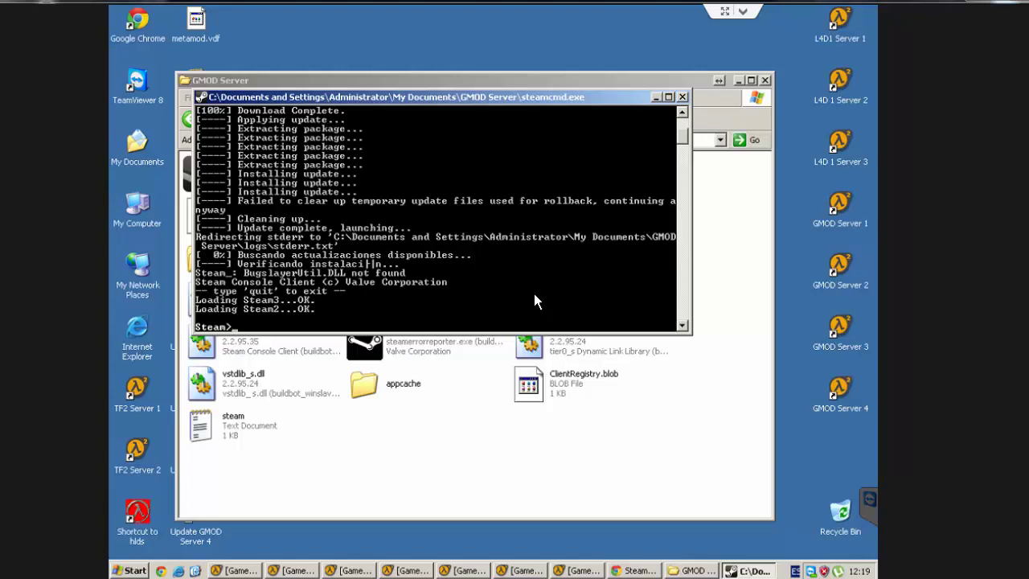
text(login)
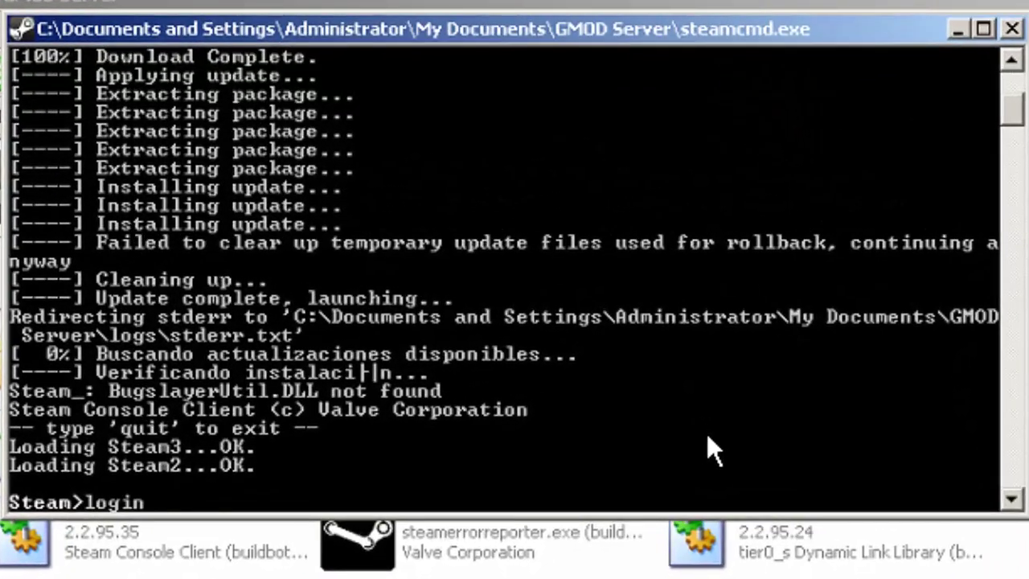
text( anonymous)
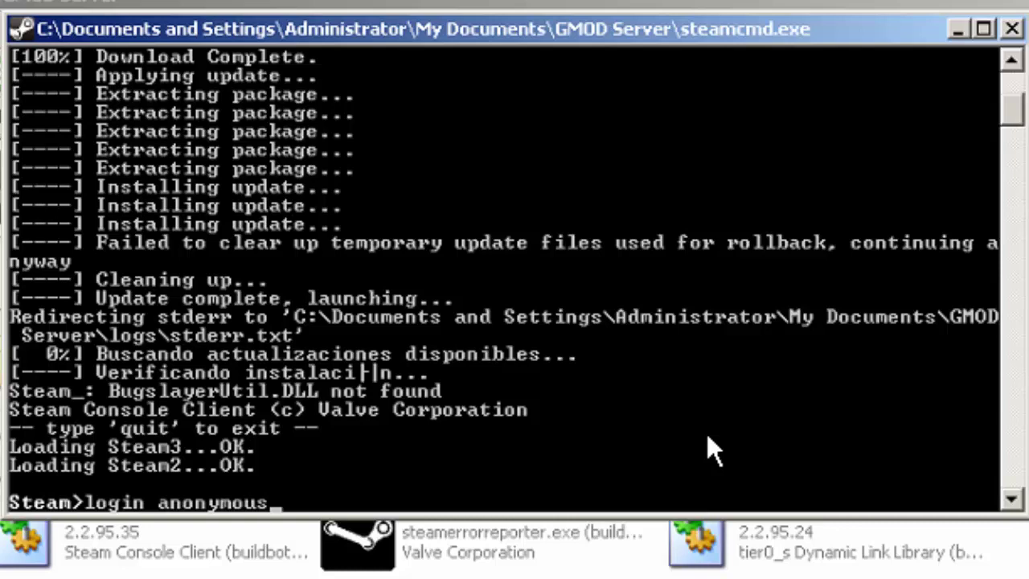
key(Return)
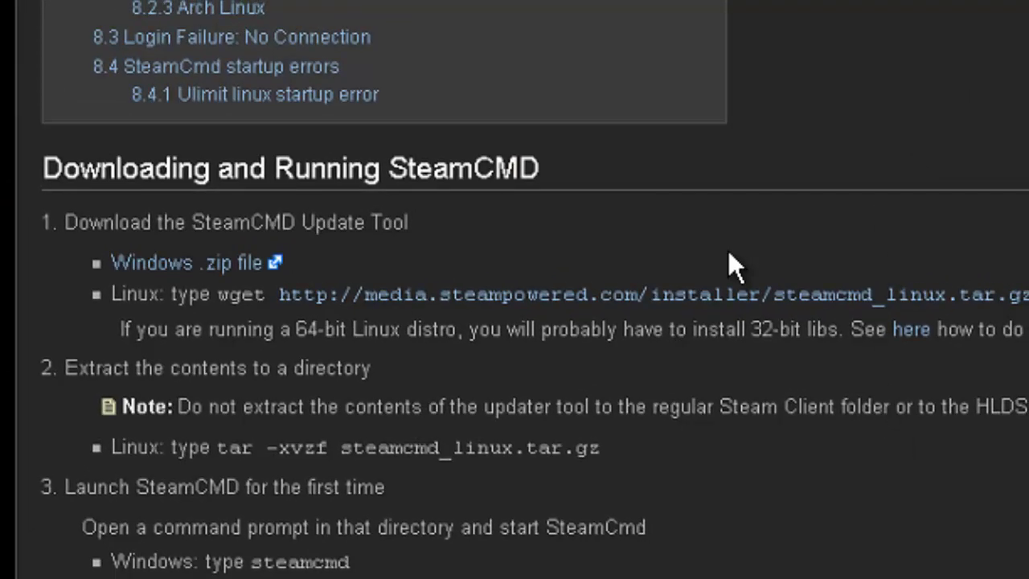
scroll(727, 250, up, 6)
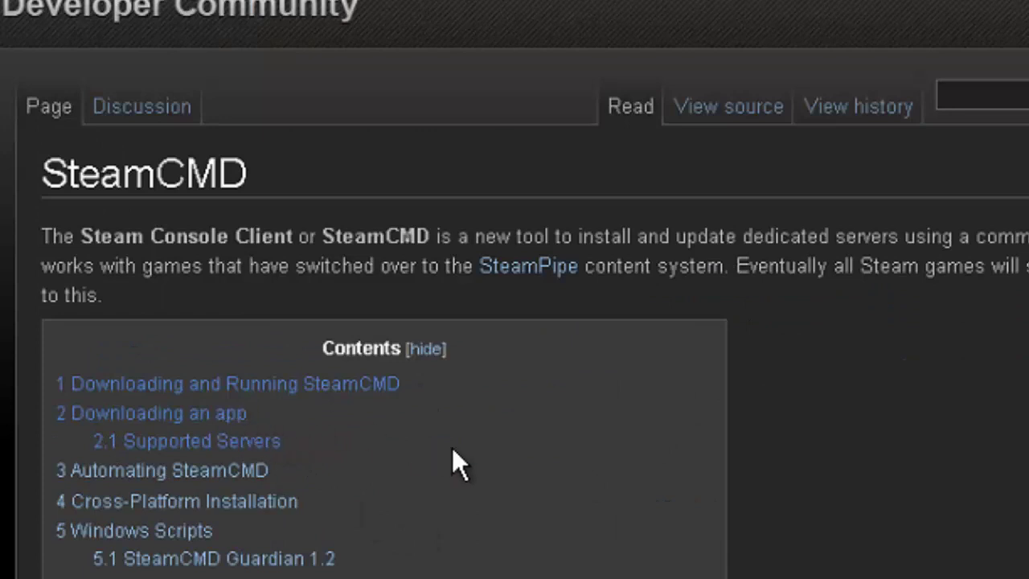
scroll(446, 442, down, 2)
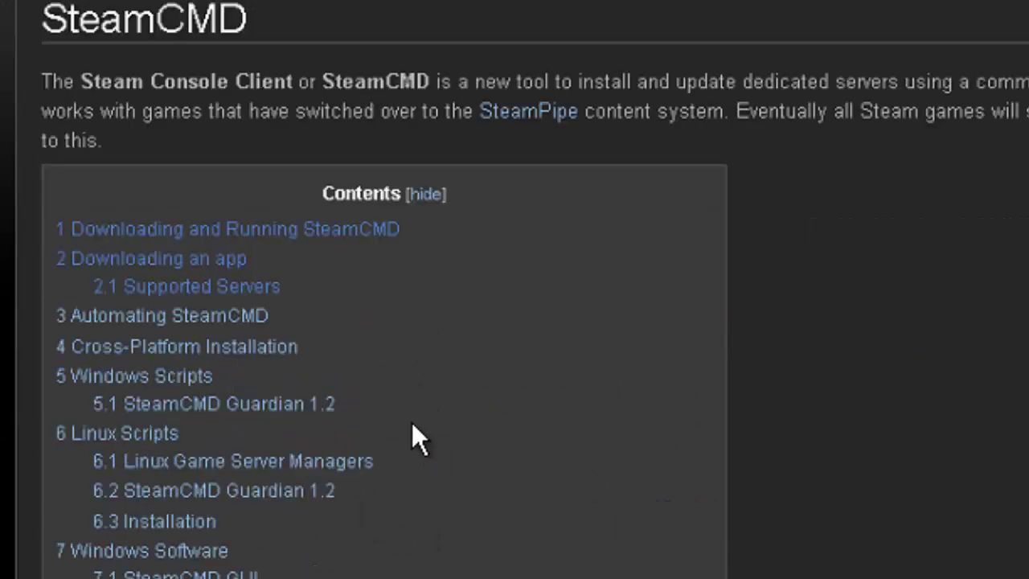
click(283, 304)
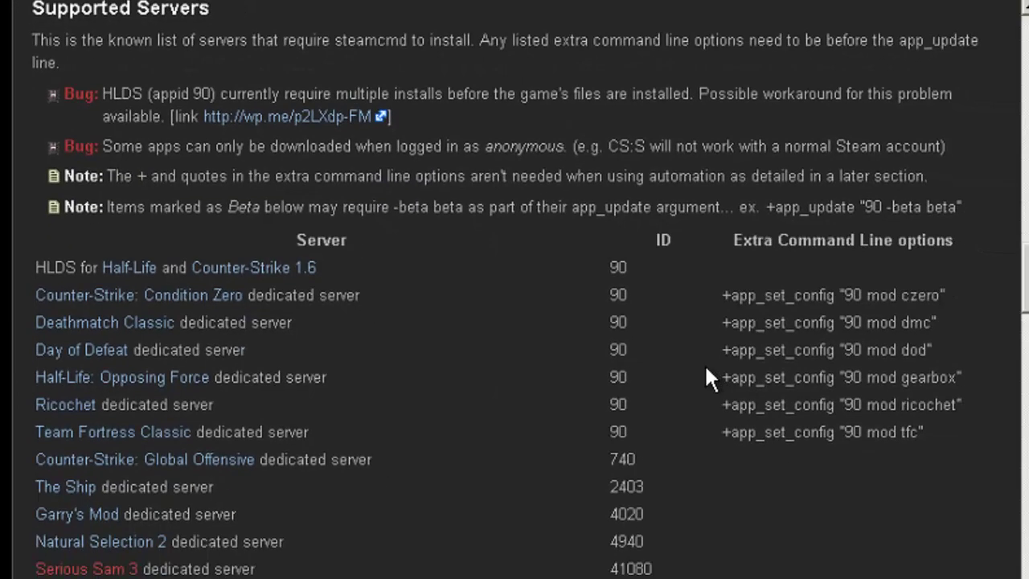
scroll(705, 371, down, 3)
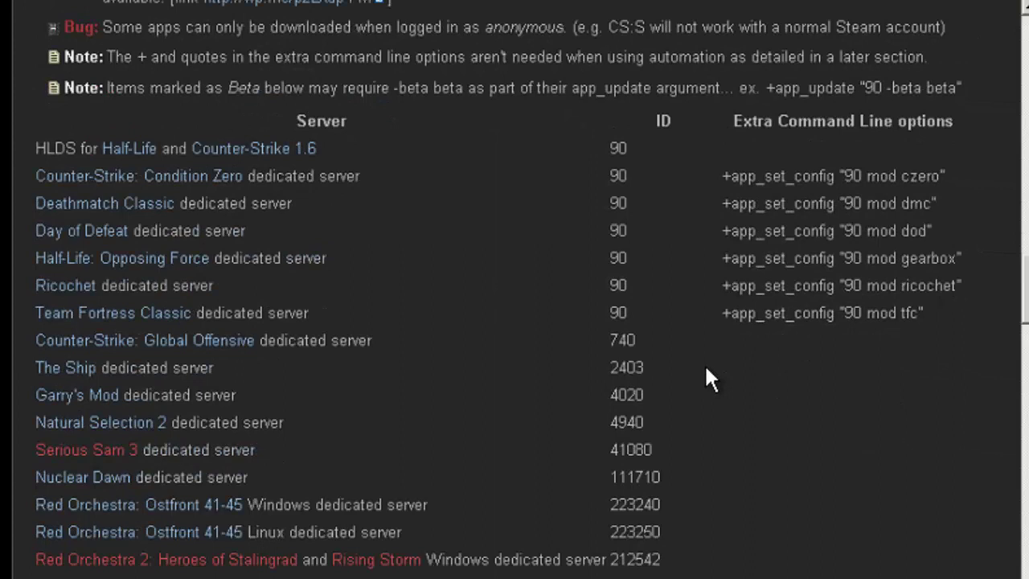
double_click(628, 411)
scroll(667, 404, down, 3)
Step: Run 'app_update 4020' in the SteamCMD console, then minimise it while downloading
key(alt+Tab)
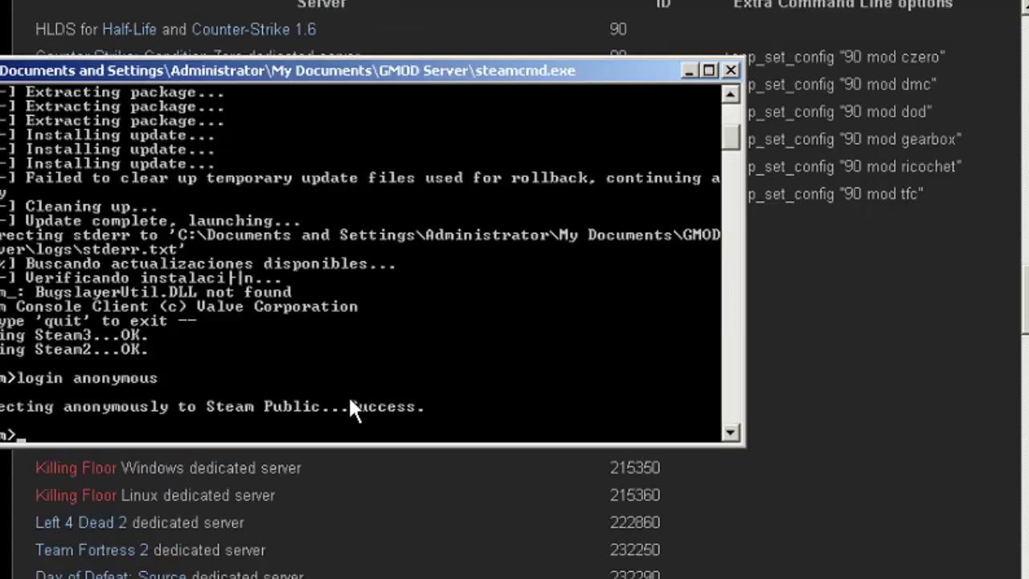
text(app)
text(_u)
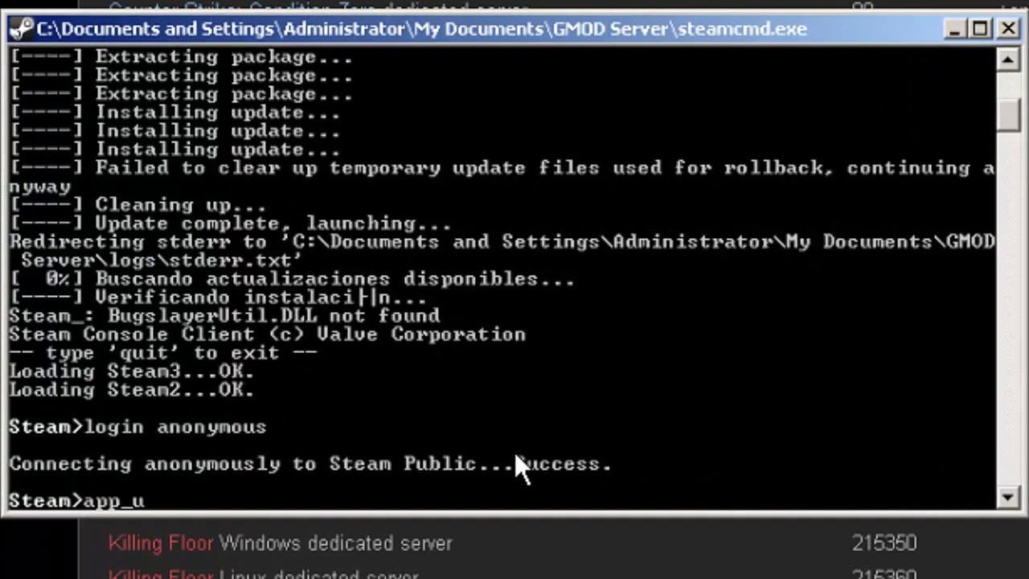
text(pdate )
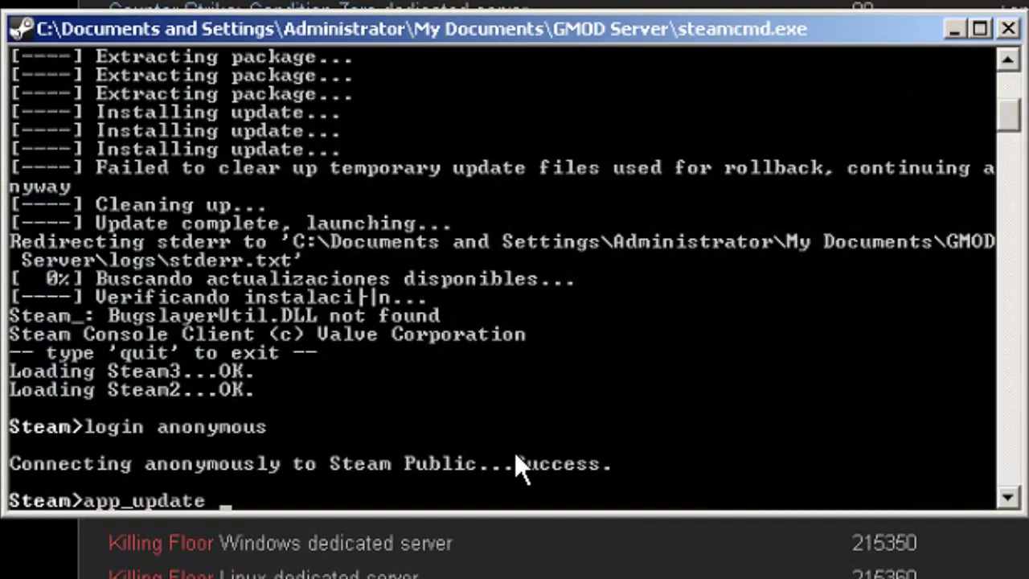
text(4020)
key(Return)
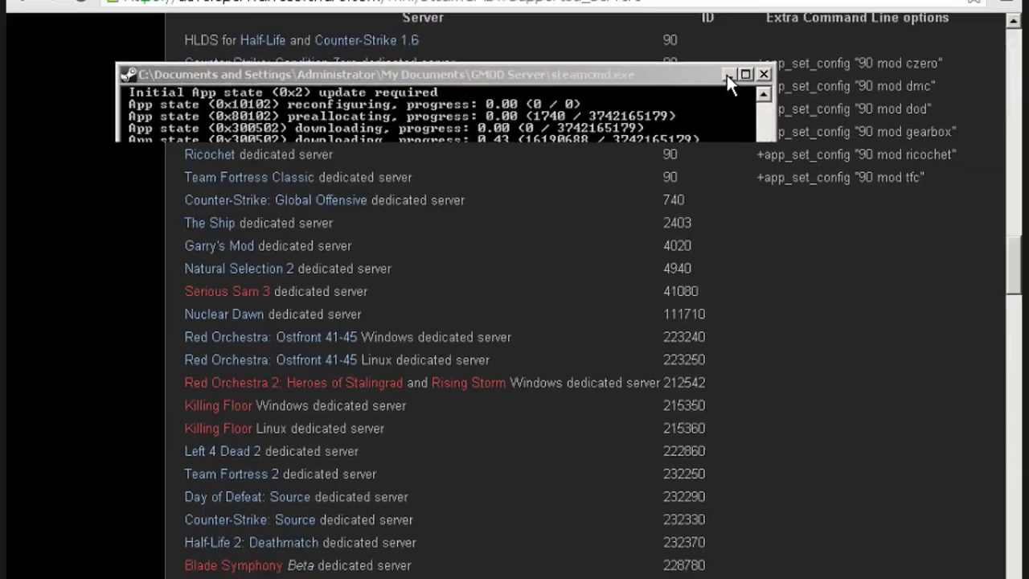
click(726, 75)
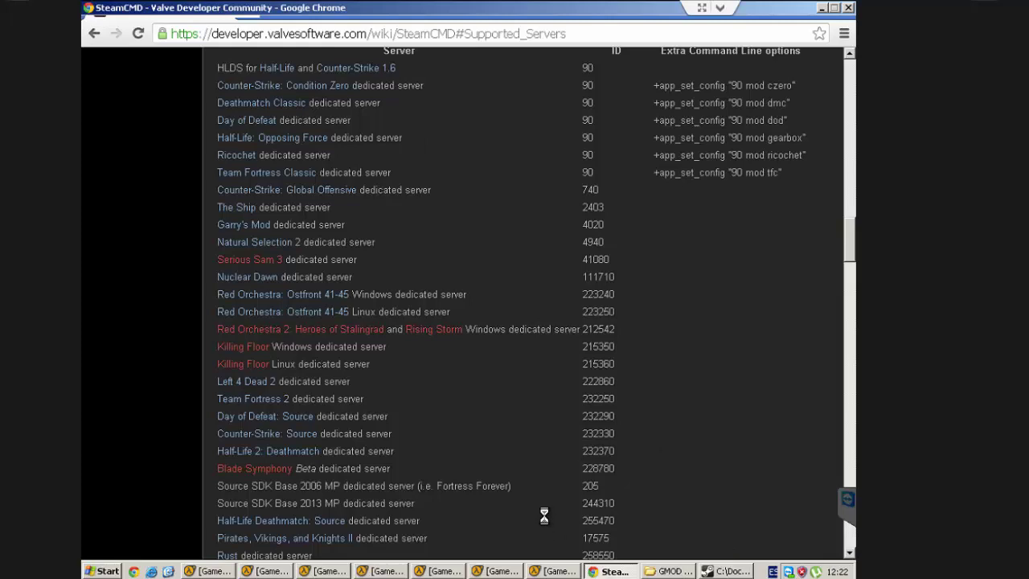
Step: Open a new Chrome tab showing the Google start page
key(ctrl+t)
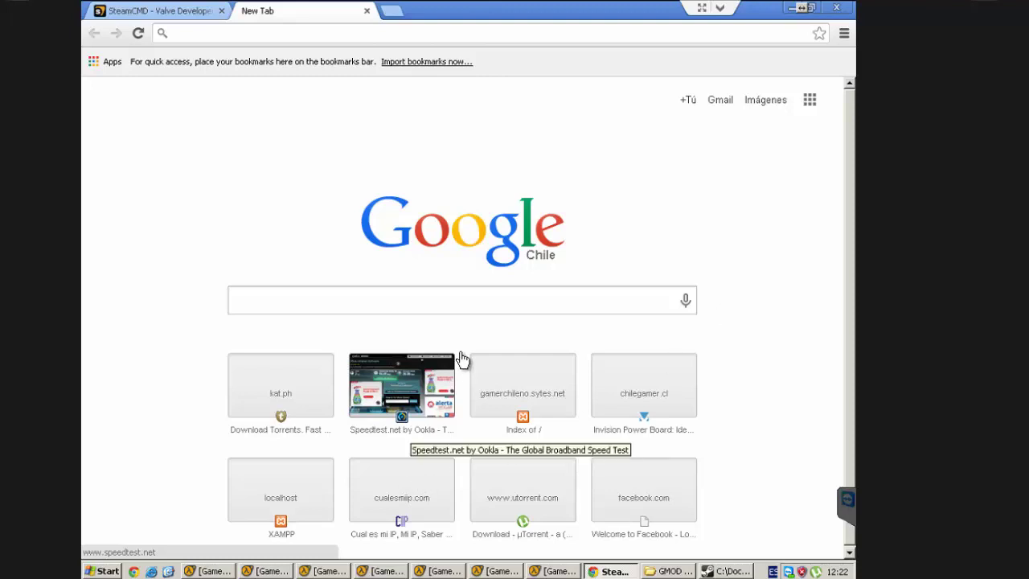
Step: Load Speedtest.net and restore the SteamCMD console, showing the download at 22.67%
click(459, 353)
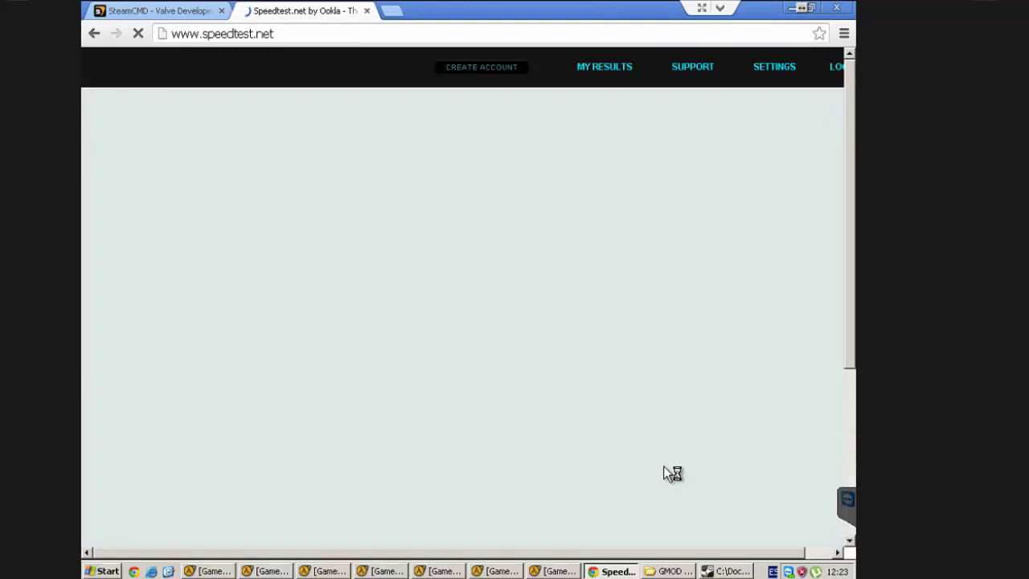
click(721, 570)
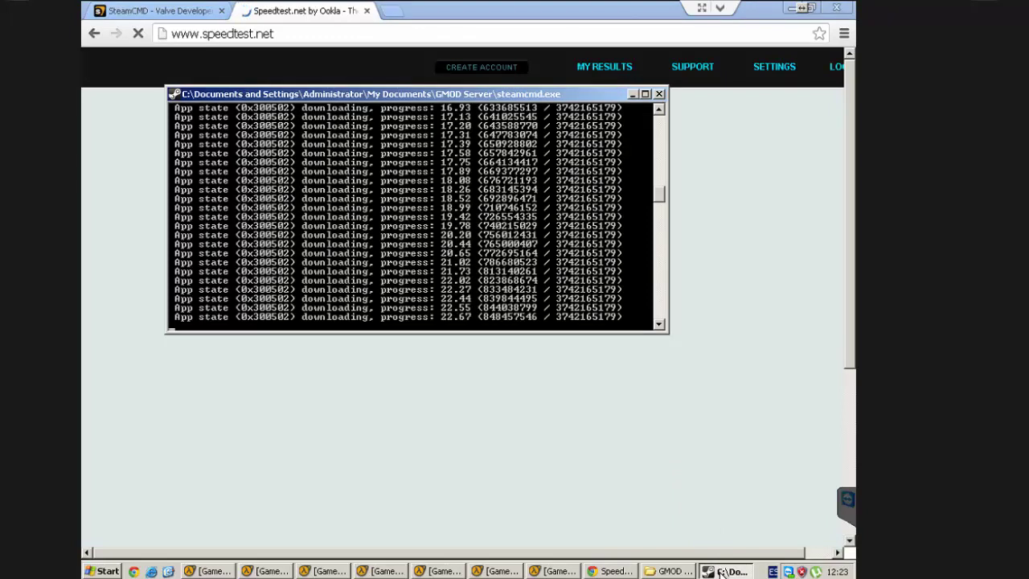
Step: Minimise the SteamCMD console again to reveal the loaded Speedtest.net page
click(722, 572)
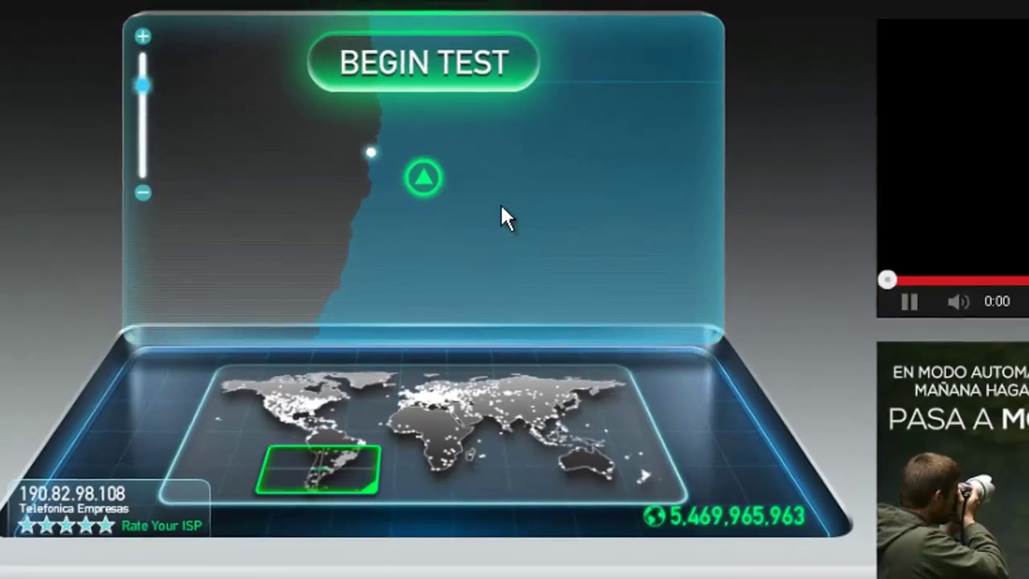
Step: Run a speed test against the Santiago server hosted by Telefonica Chile
mouse_move(429, 158)
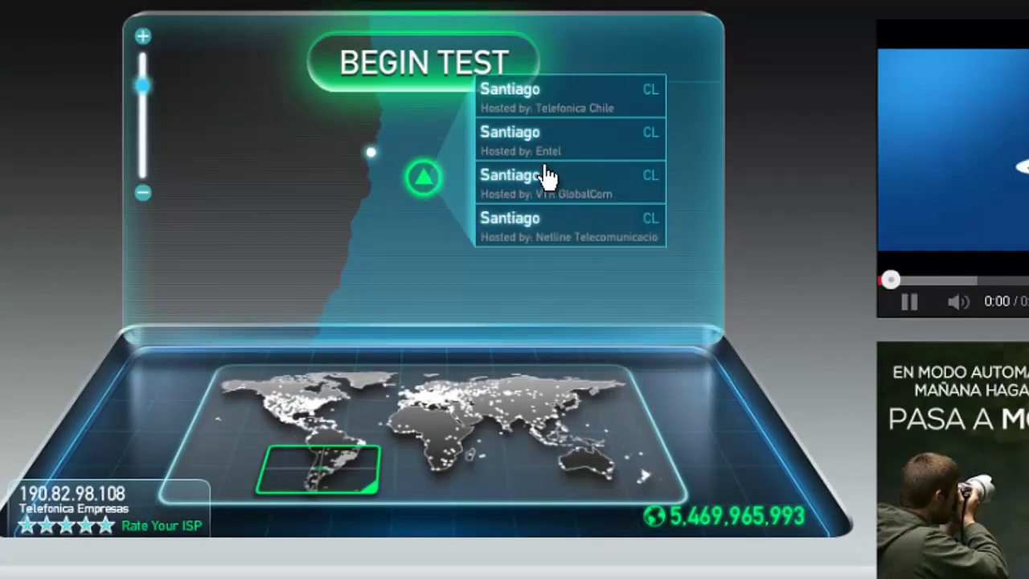
click(644, 103)
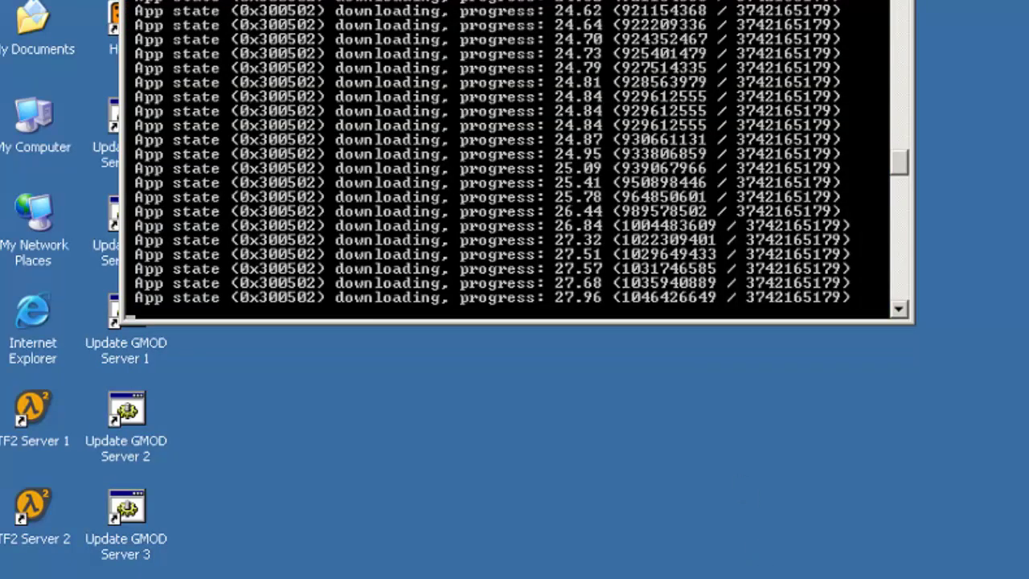
Step: Bring the console into view and enter 'quit' once app 4020 is fully installed
drag(655, 0, 756, 23)
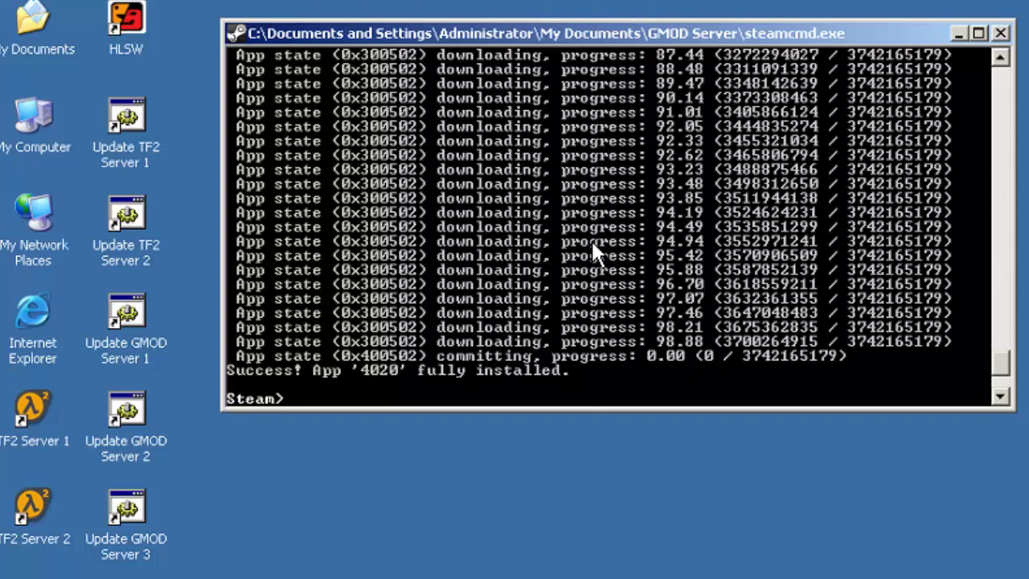
text(quit)
key(Return)
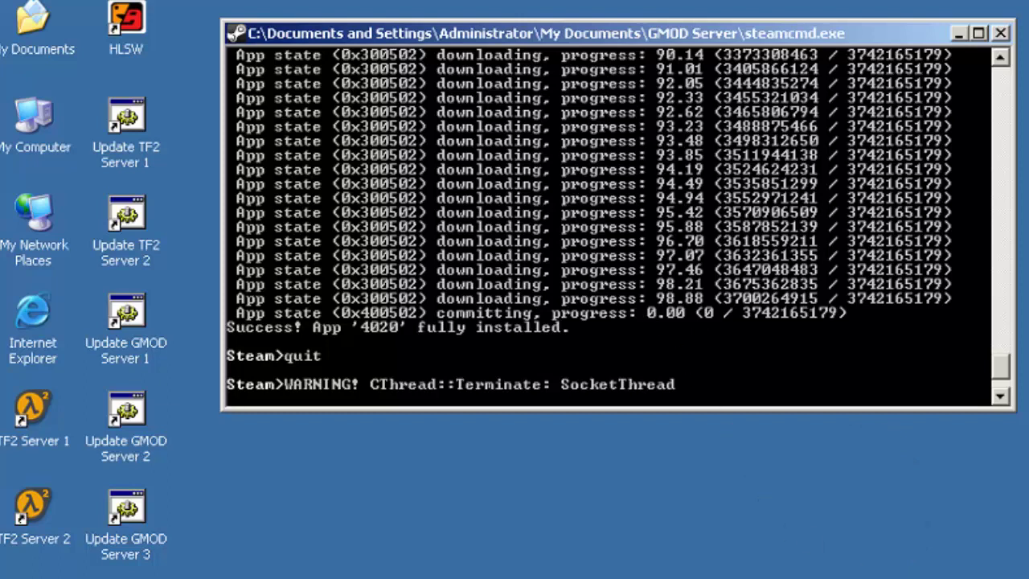
Step: Minimize the console and browse into steamapps > common > GarrysModDS
click(956, 32)
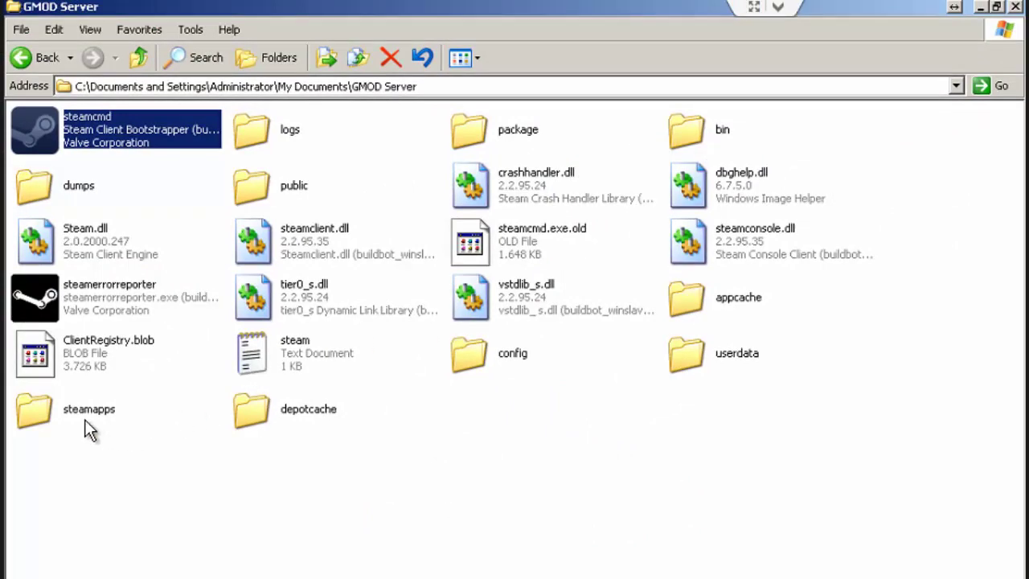
click(83, 418)
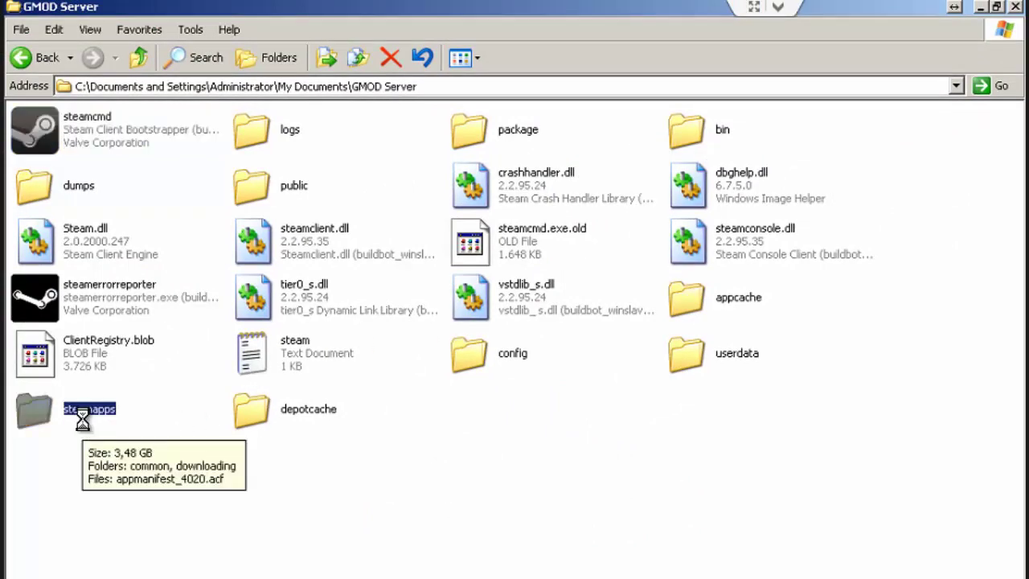
double_click(83, 418)
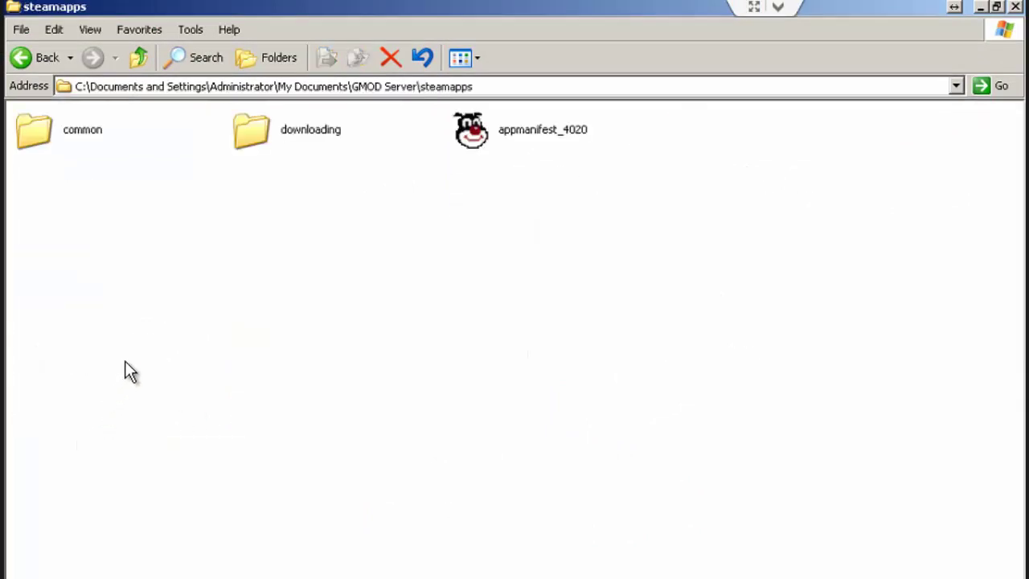
double_click(74, 133)
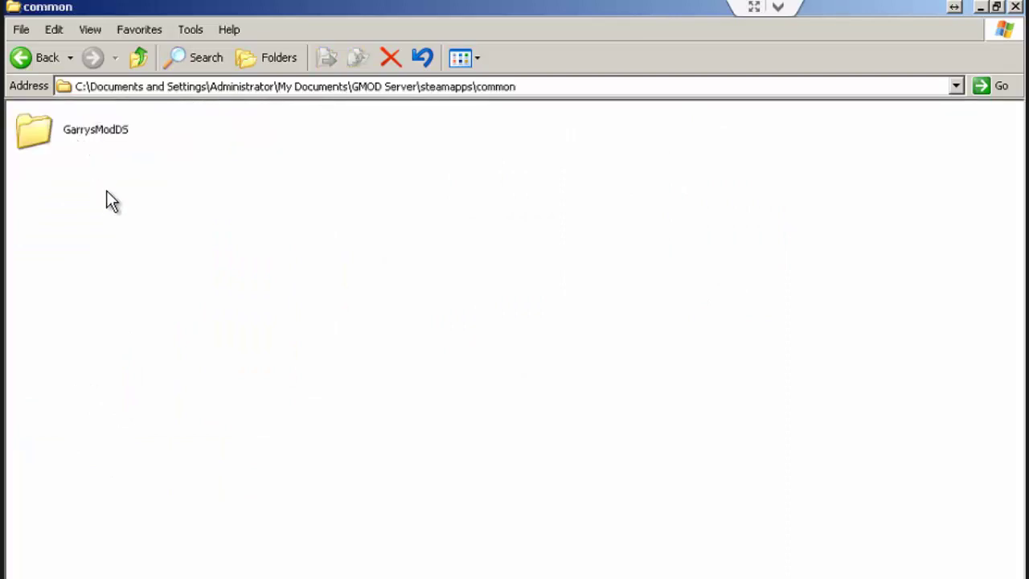
double_click(98, 135)
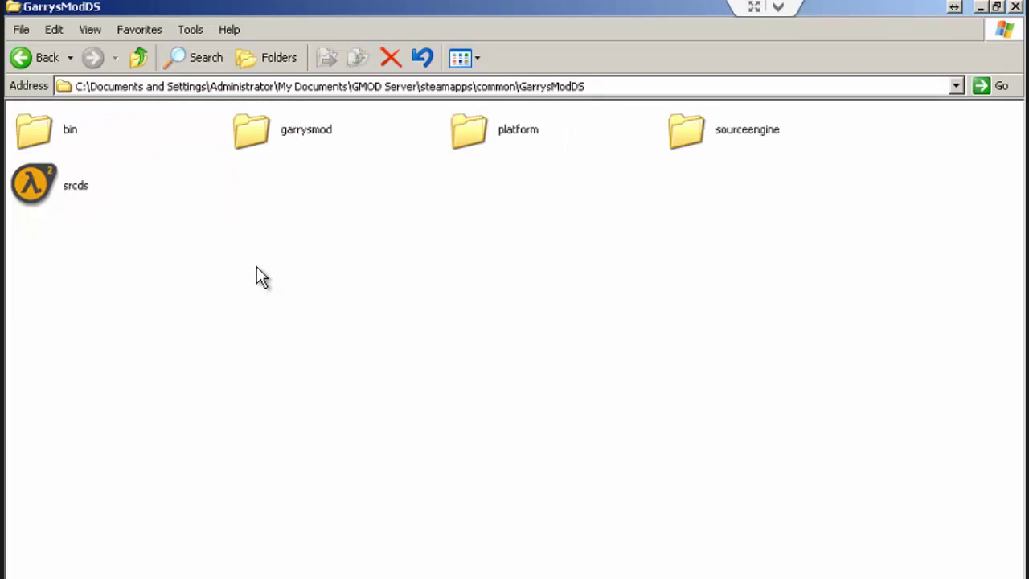
Step: Go into garrysmod > cfg and open server.cfg in Notepad
key(g)
key(Left)
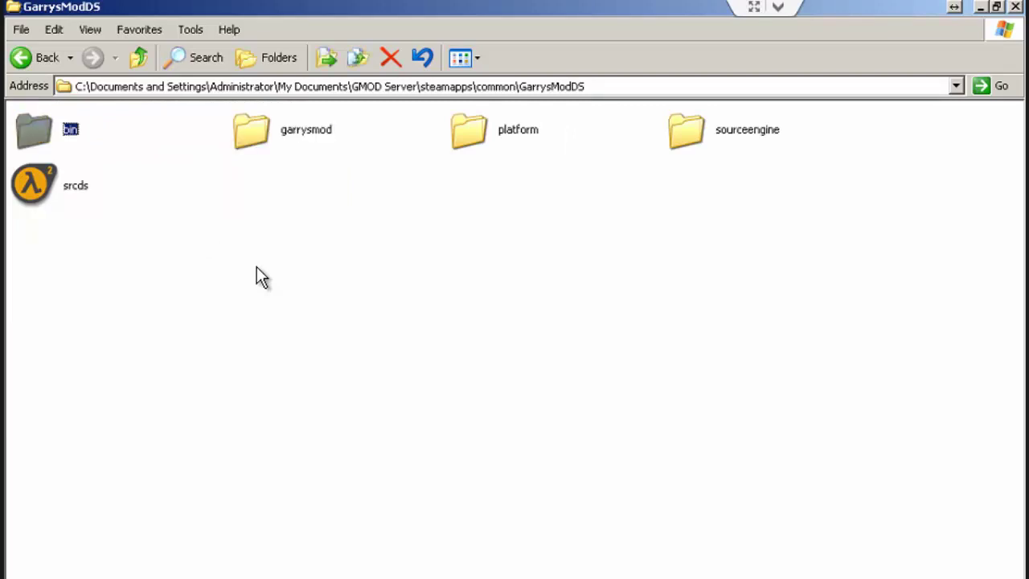
key(Right)
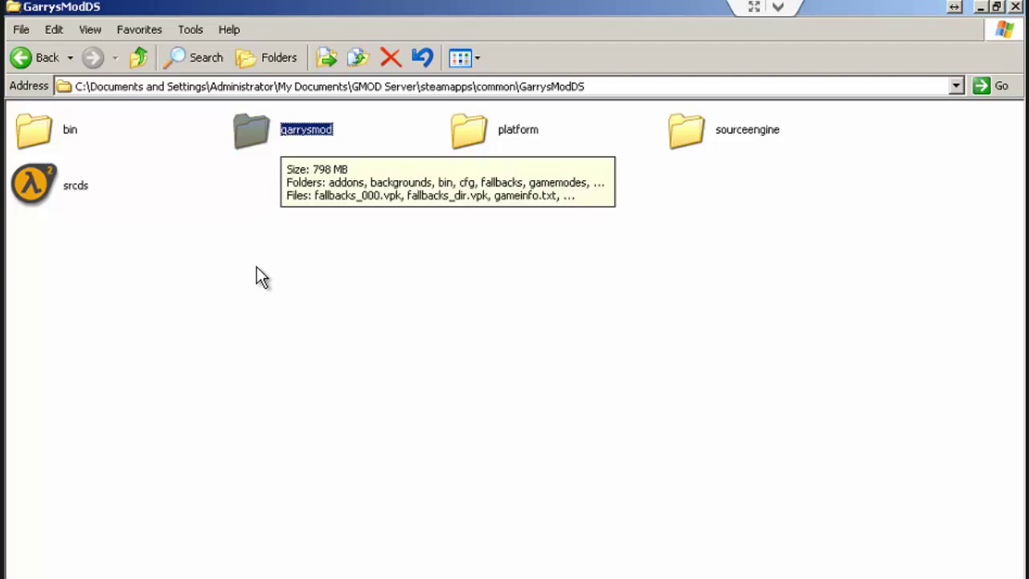
key(Return)
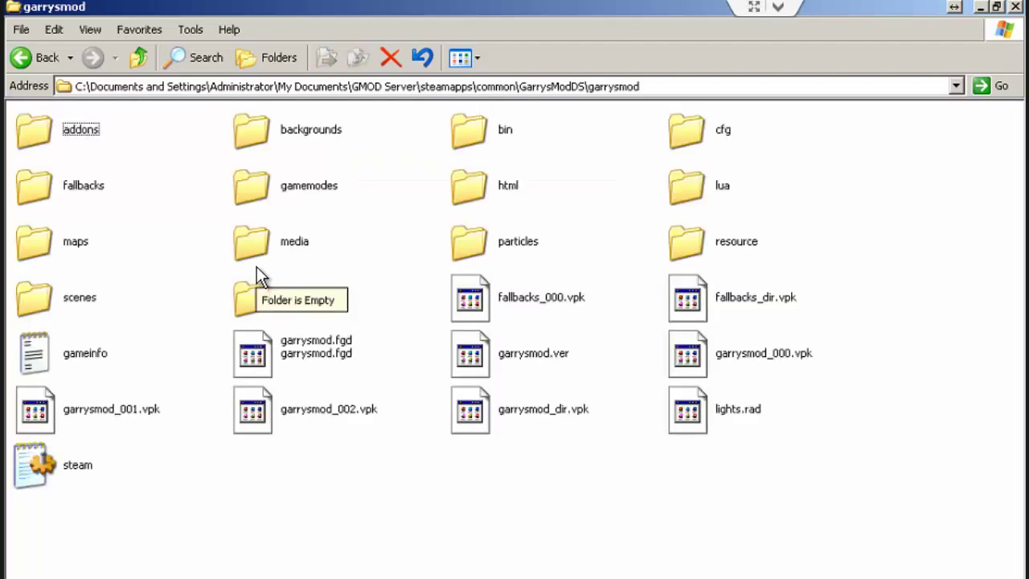
key(b)
key(i)
key(Right)
key(Return)
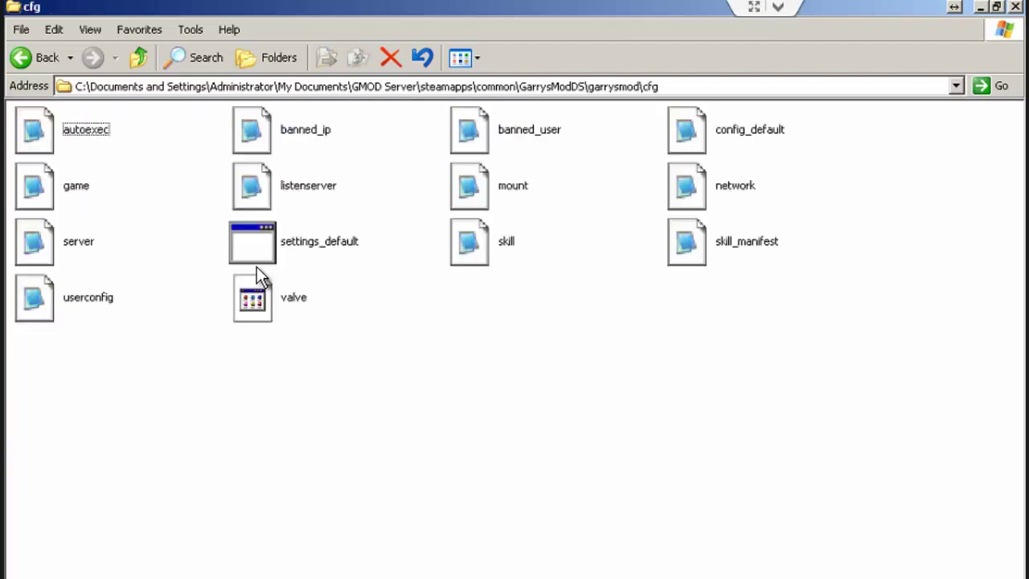
key(Right)
key(Down)
key(Left)
key(Down)
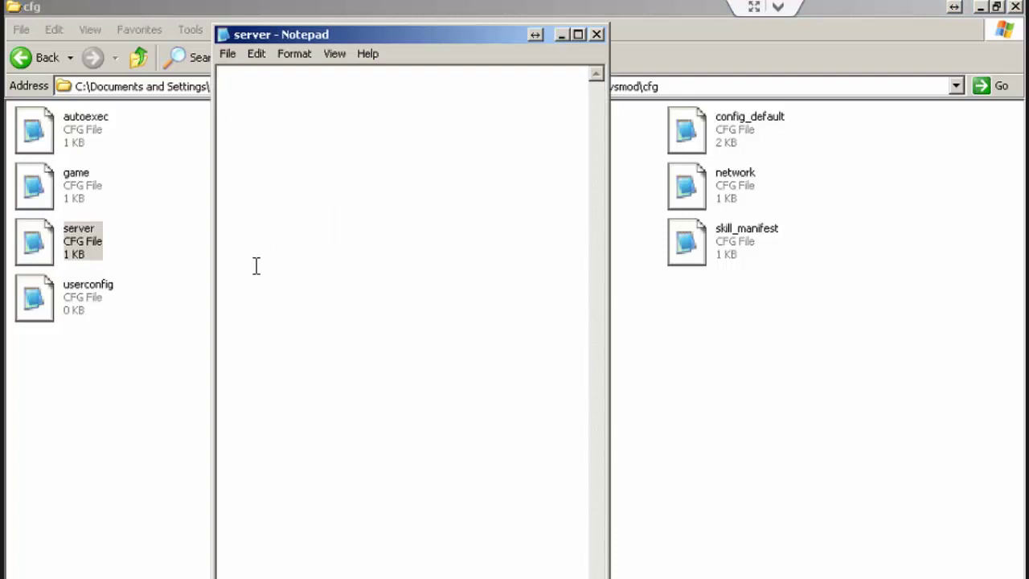
Step: Maximize the empty server.cfg, then minimize it and the cfg folder to show the desktop
click(578, 35)
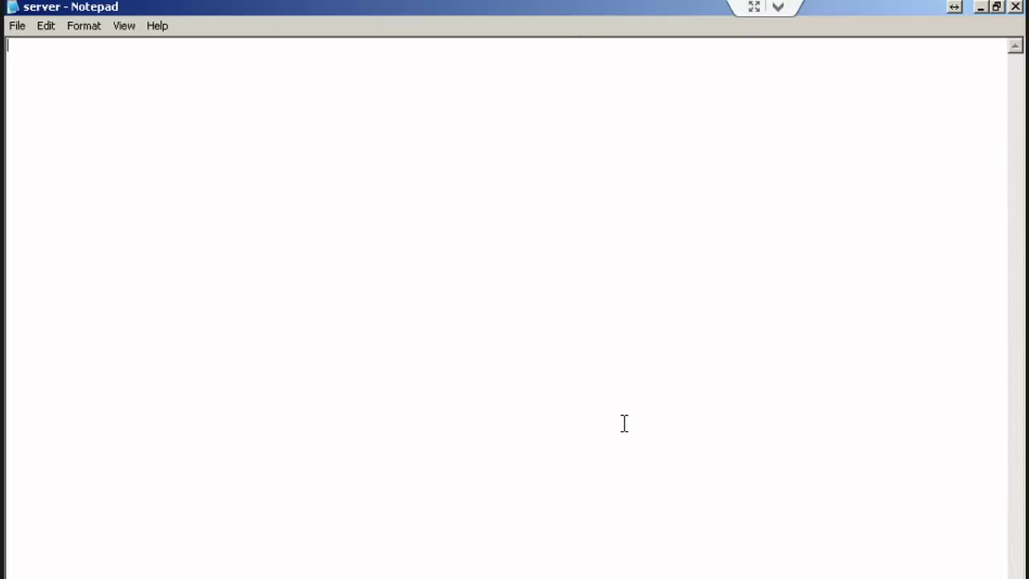
click(982, 8)
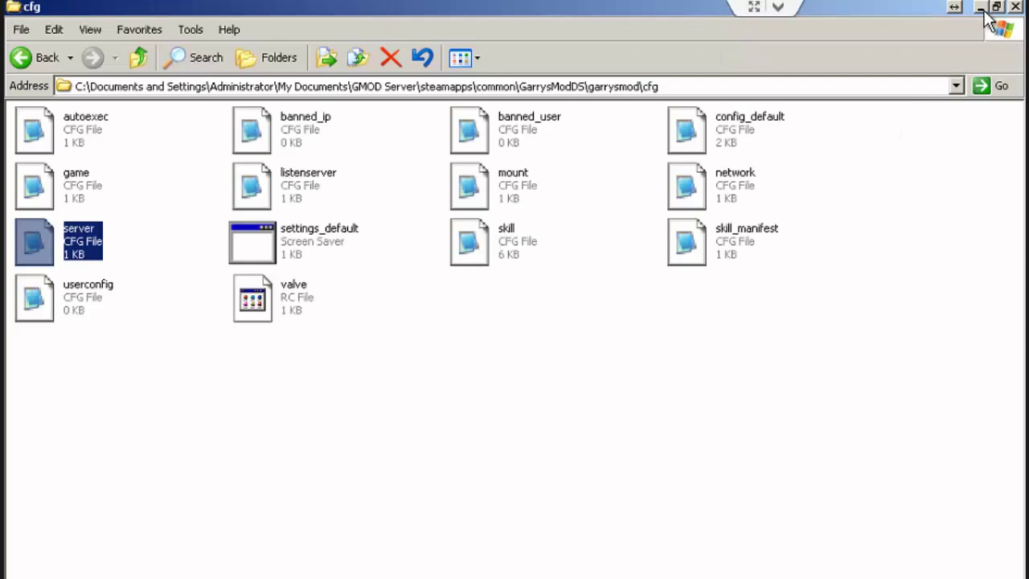
click(982, 8)
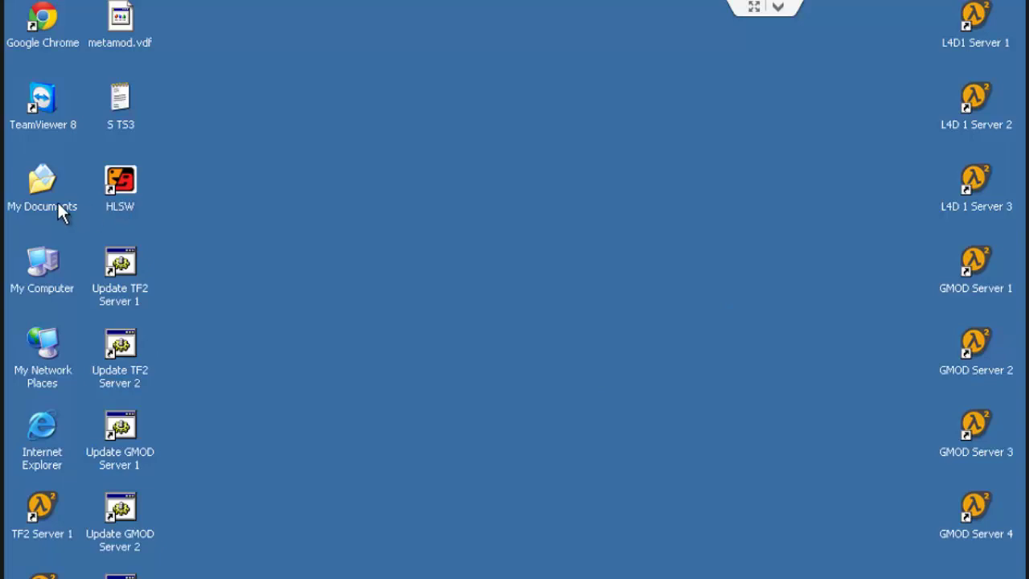
Step: Browse from My Computer through Local Disk (C:) into Garry's Mod Server > Server 1
double_click(40, 265)
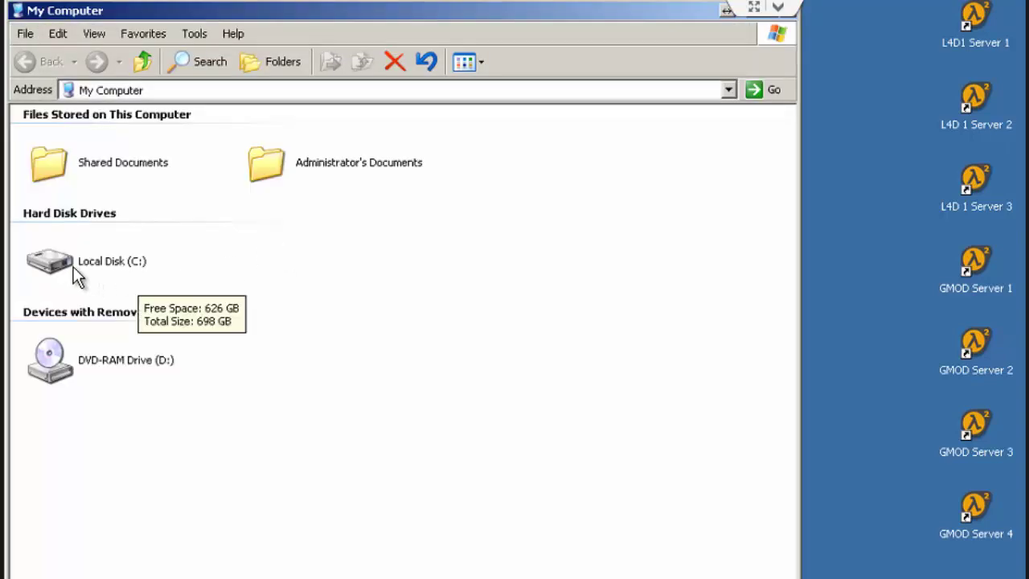
double_click(73, 266)
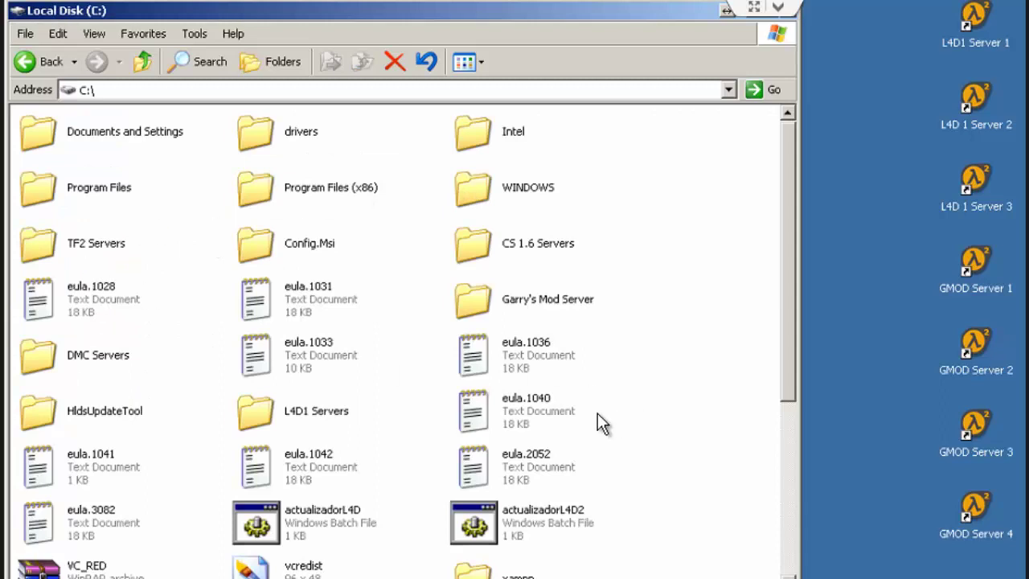
click(562, 303)
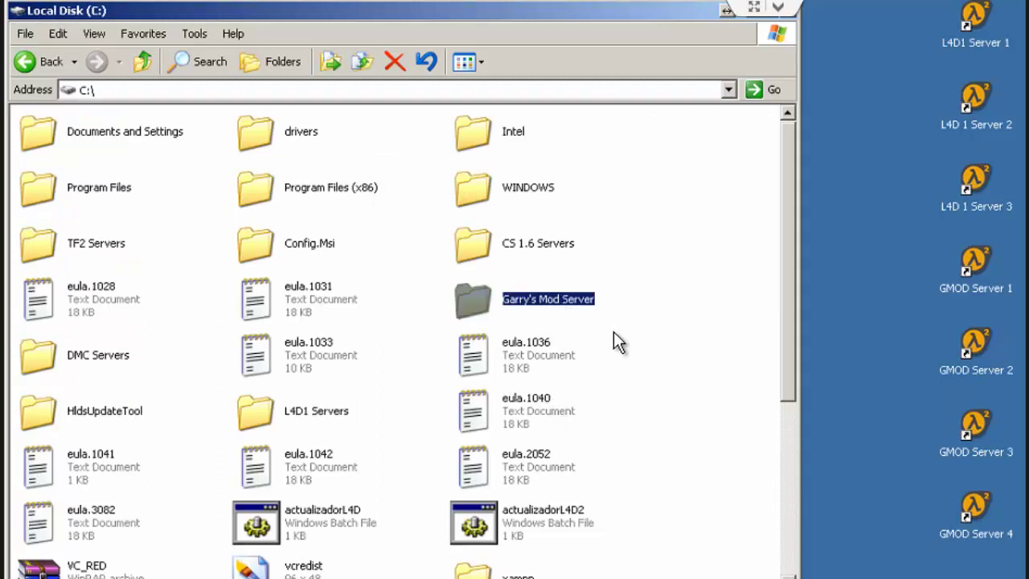
key(Return)
double_click(84, 130)
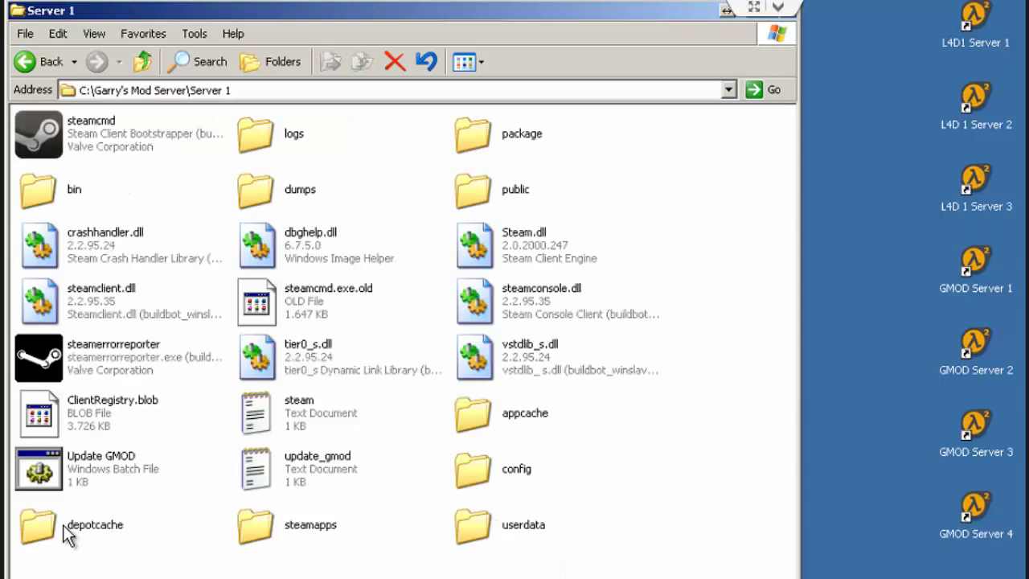
Step: Go through steamapps > common > GarrysModDS > garrysmod > cfg and open server.cfg in Notepad
double_click(332, 531)
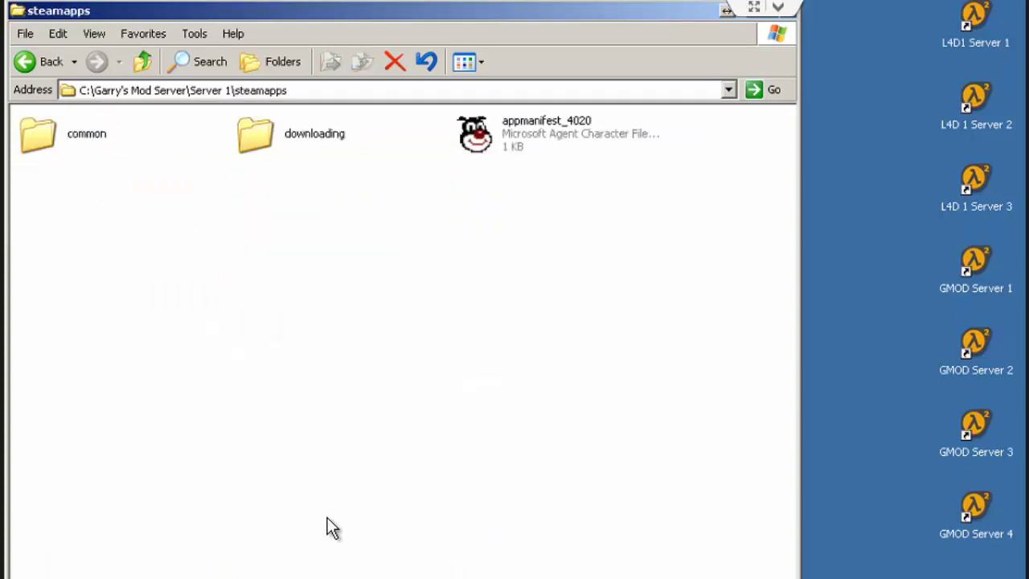
double_click(47, 129)
double_click(95, 139)
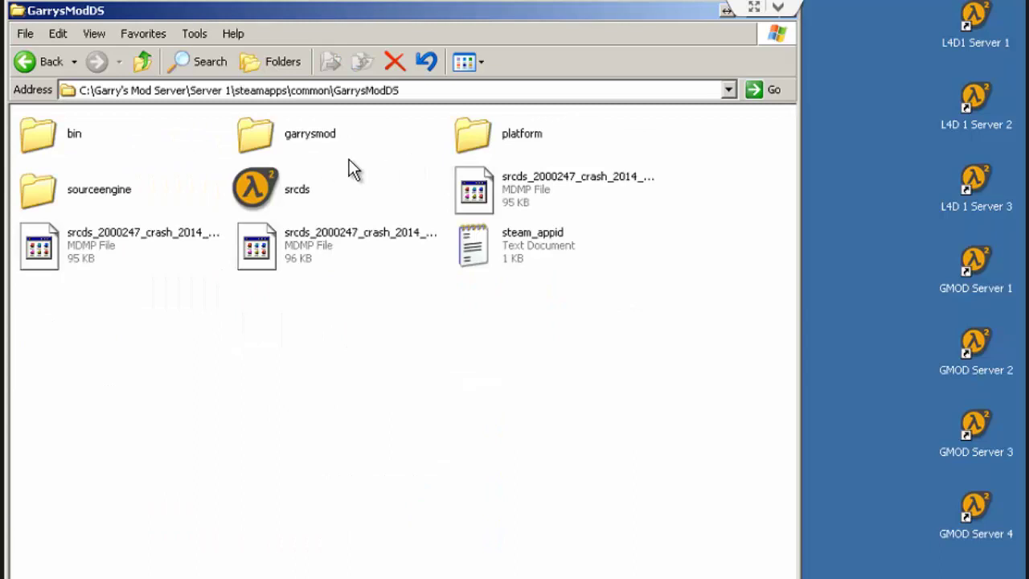
double_click(311, 145)
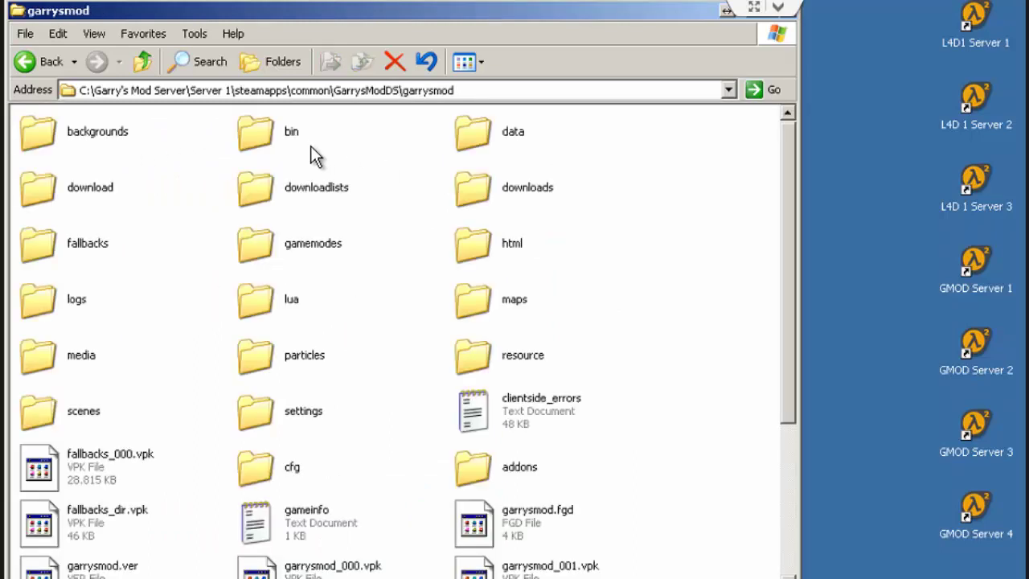
click(286, 460)
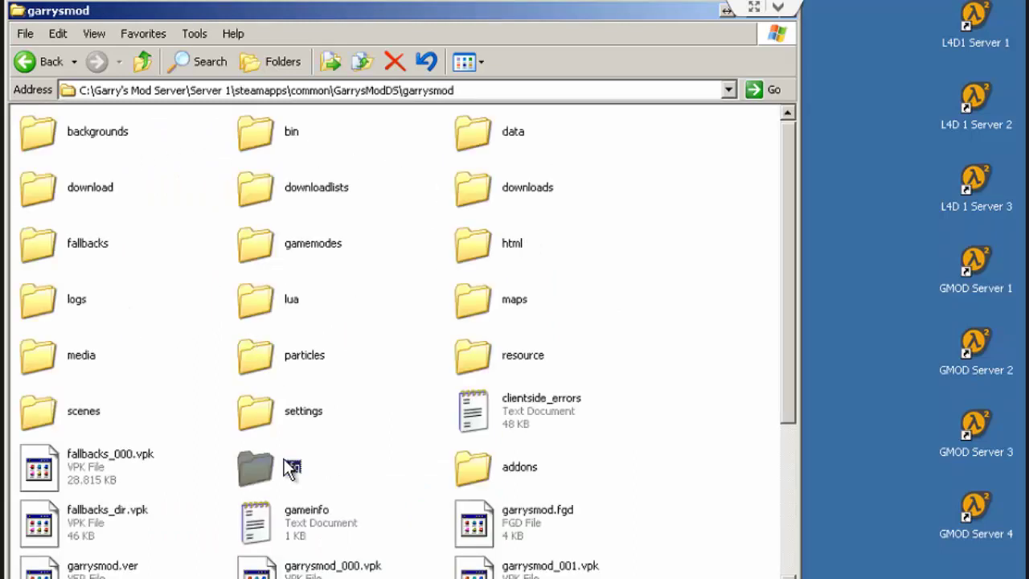
double_click(264, 462)
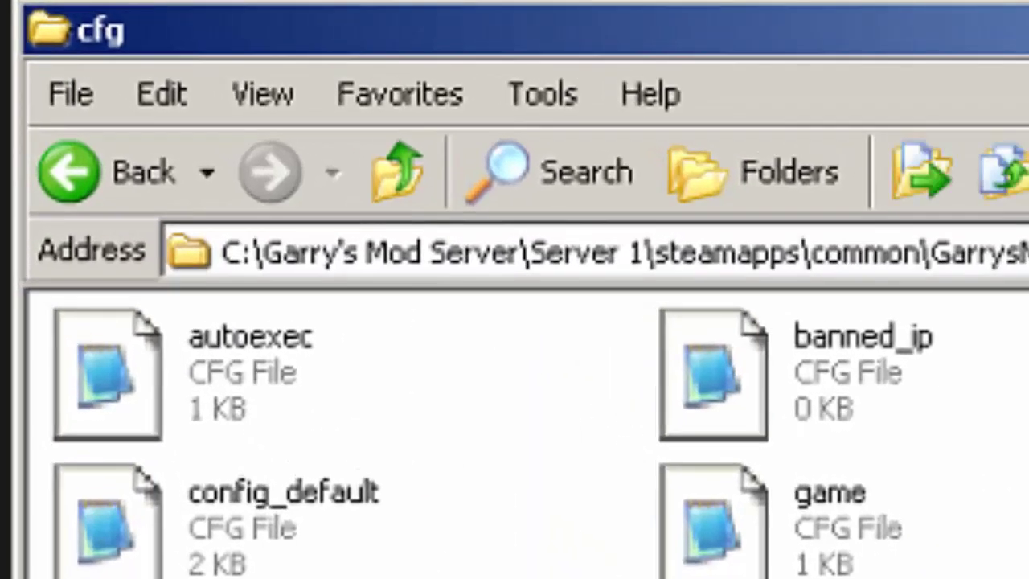
key(Return)
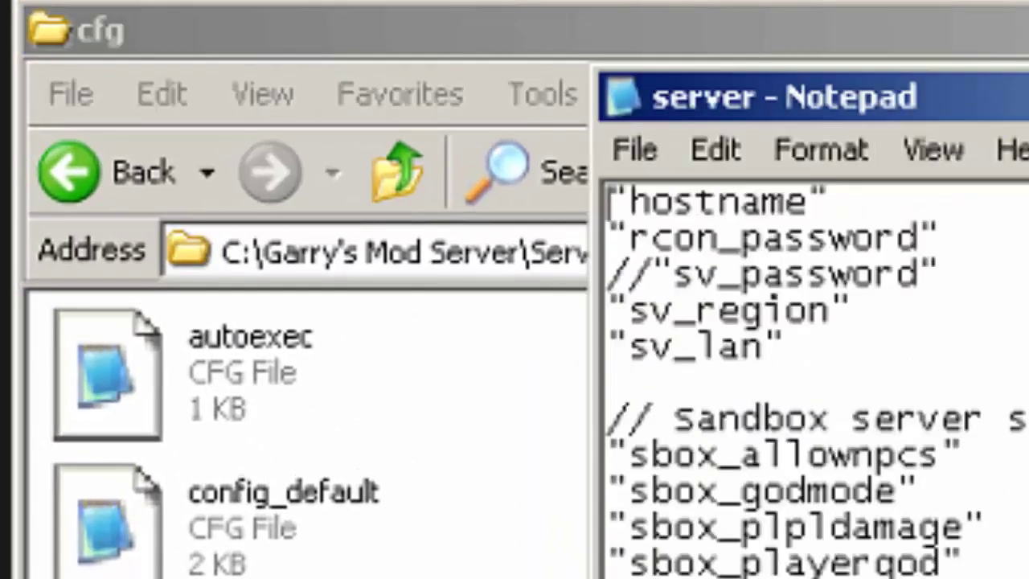
Step: Close Notepad, paste the replacement server.cfg over the existing one, and reopen it
key(alt+F4)
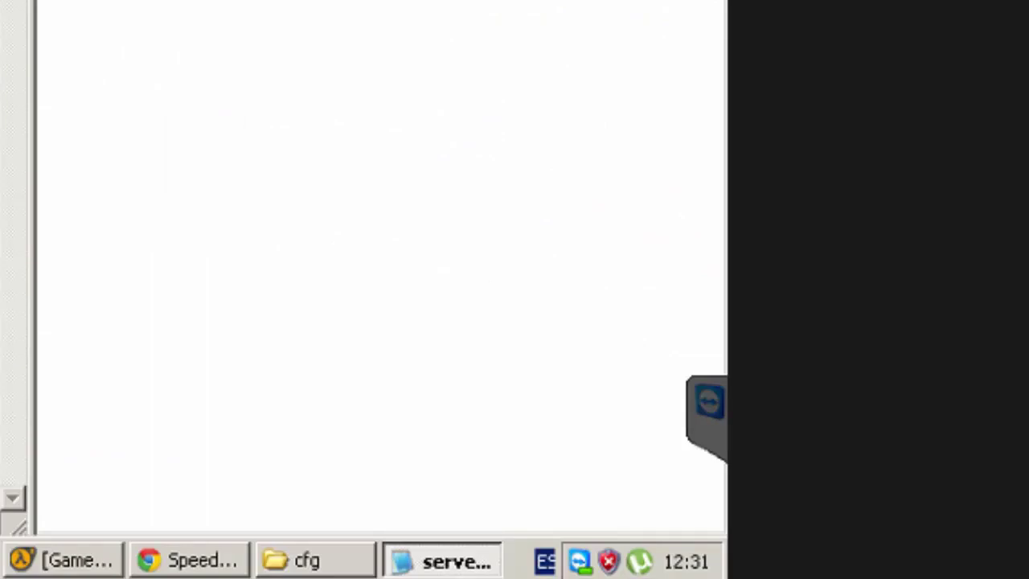
key(ctrl+v)
click(11, 93)
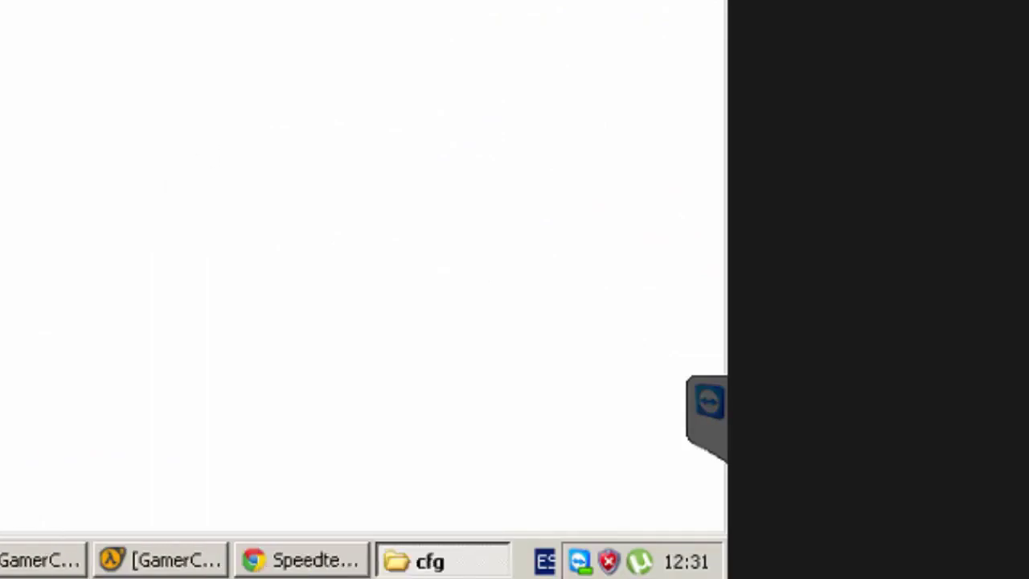
key(Return)
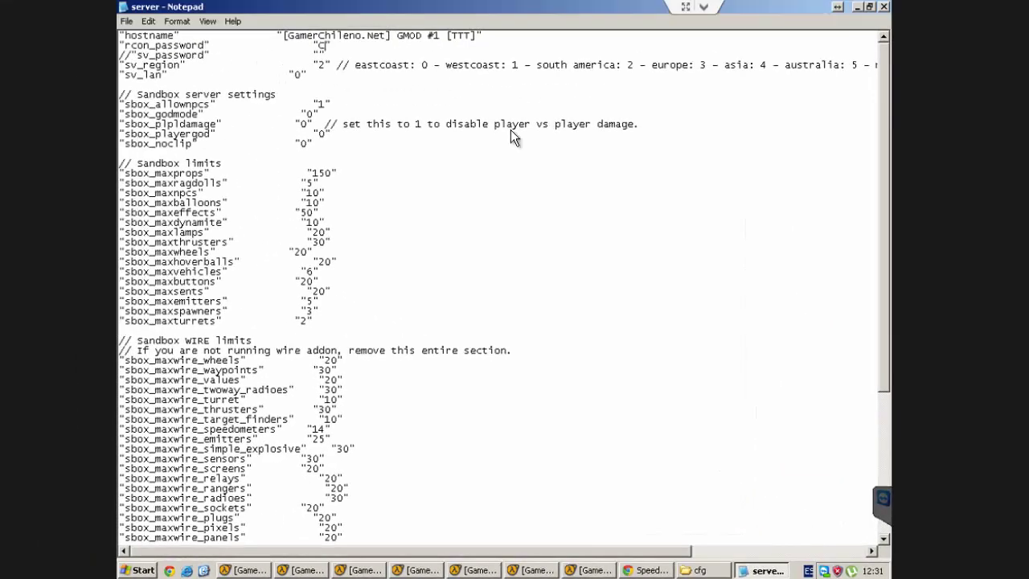
Step: Replace the hostname value with 'Servidor Casero'
text(LAVE)
drag(482, 36, 284, 36)
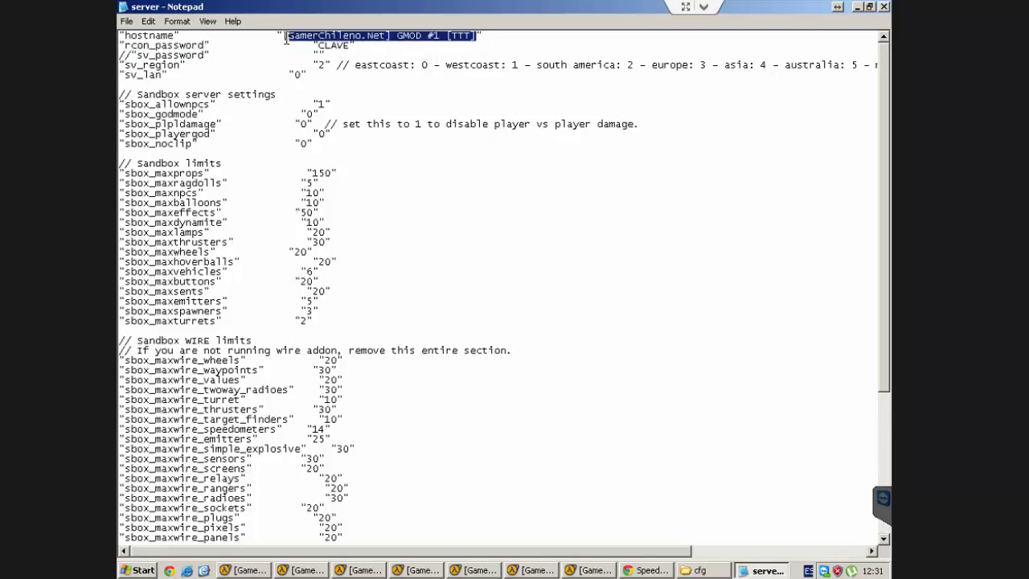
key(Delete)
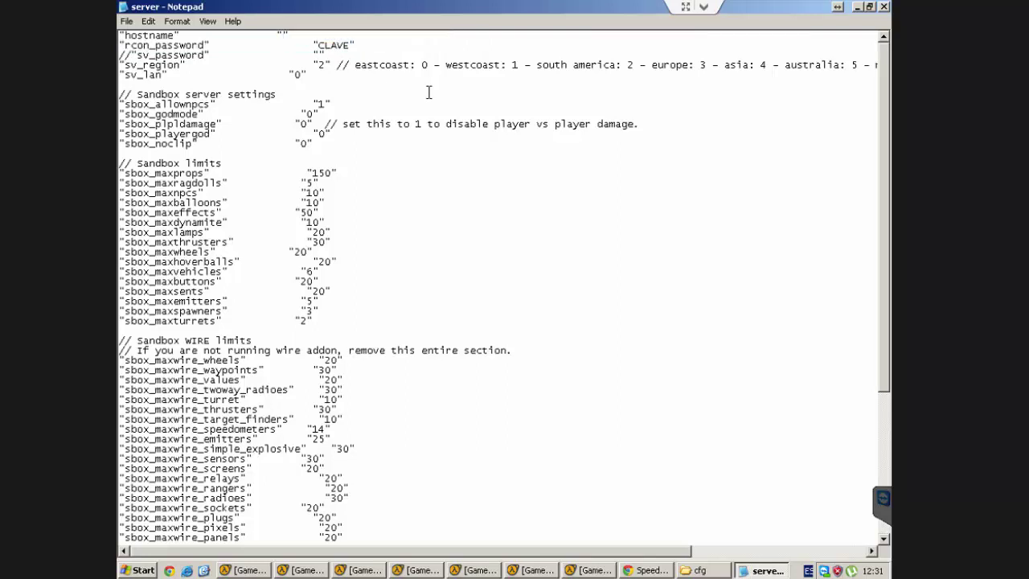
text(Servidroe)
key(BackSpace)
key(BackSpace)
key(BackSpace)
text(or Casero)
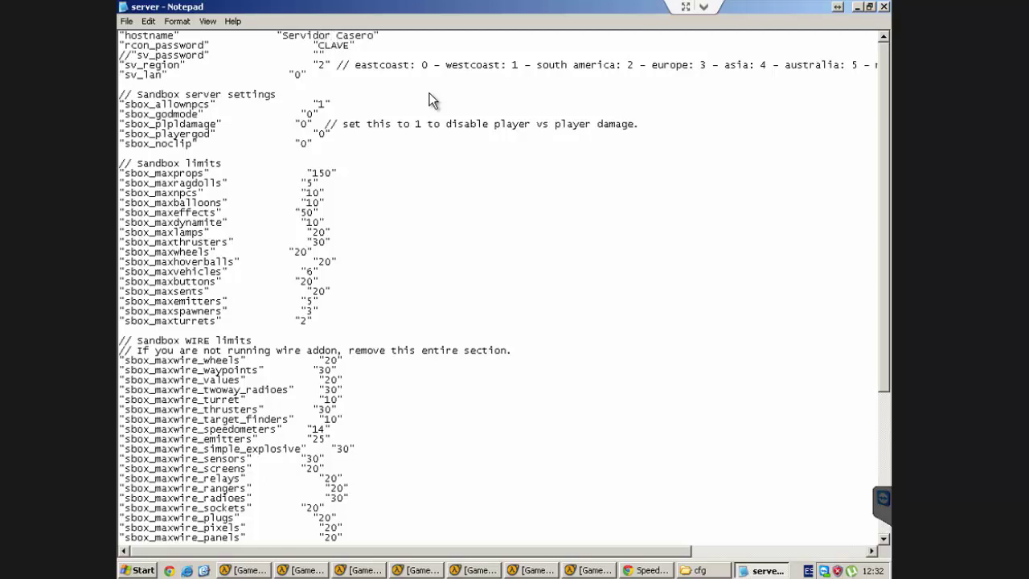
Step: Replace the rcon_password value with a new password and review the sandbox limits
key(Down)
key(BackSpace)
key(BackSpace)
key(BackSpace)
key(BackSpace)
key(BackSpace)
text(ver)
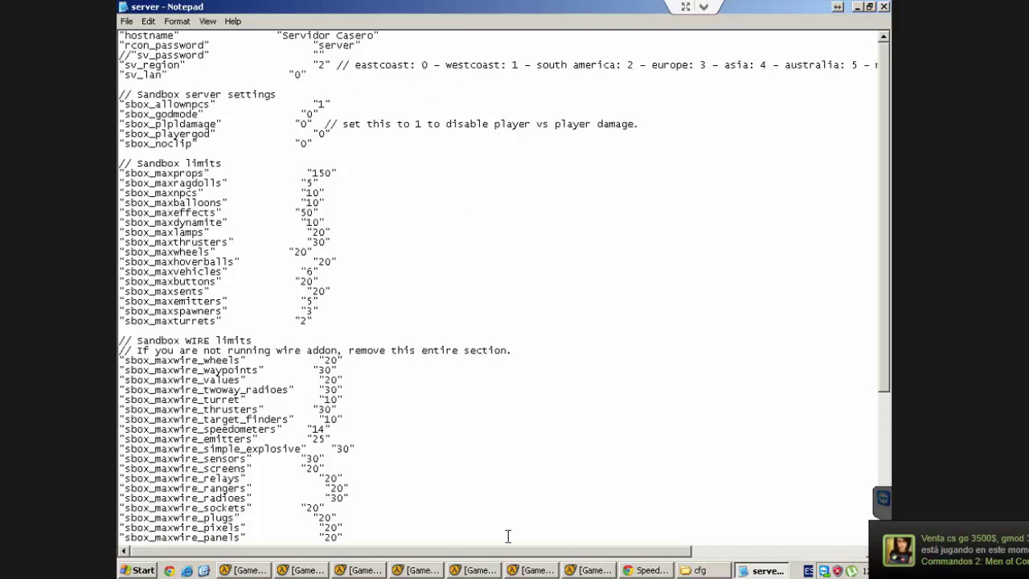
drag(524, 553, 433, 507)
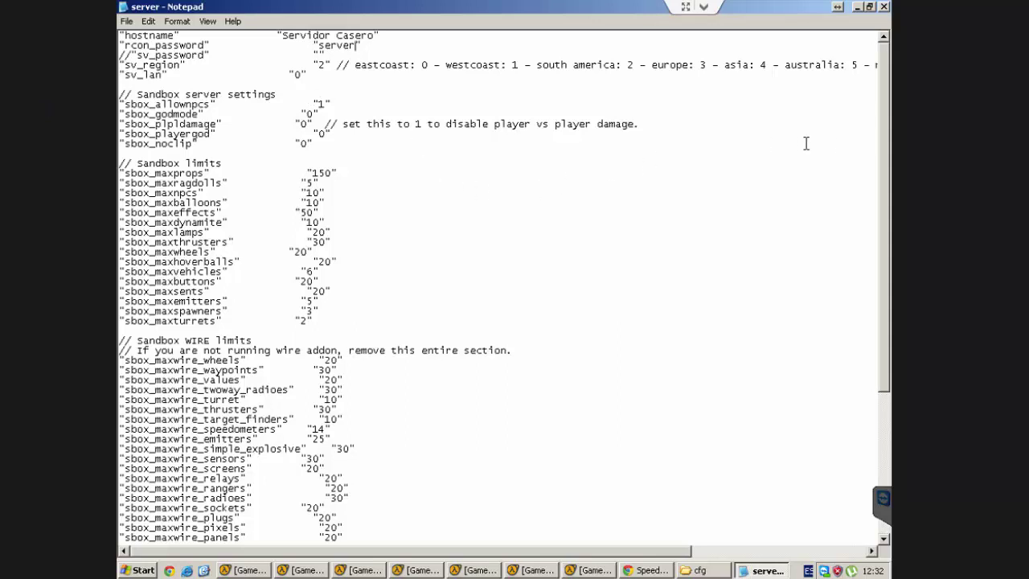
drag(882, 134, 873, 373)
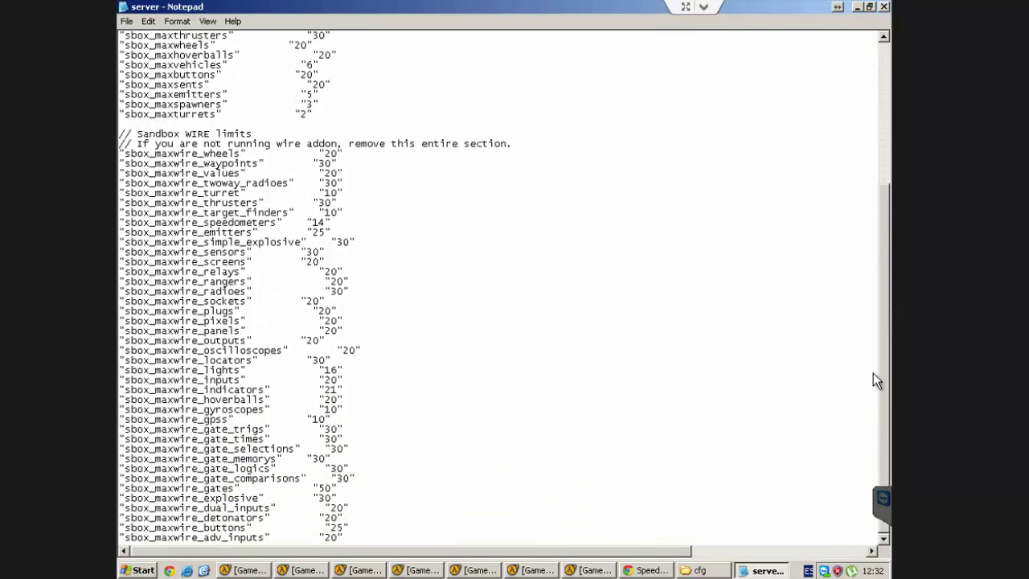
drag(869, 255, 853, 100)
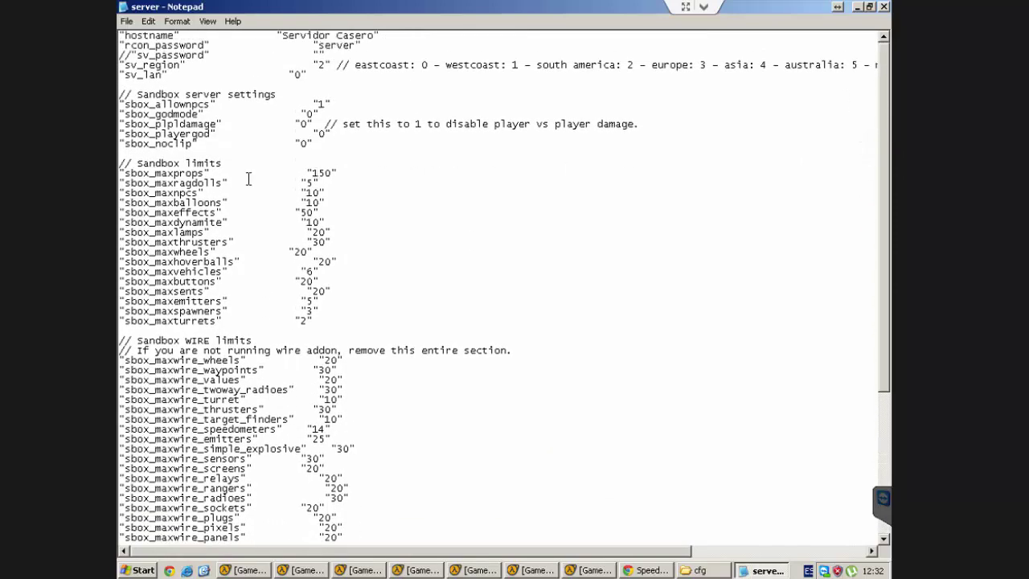
drag(179, 187, 370, 272)
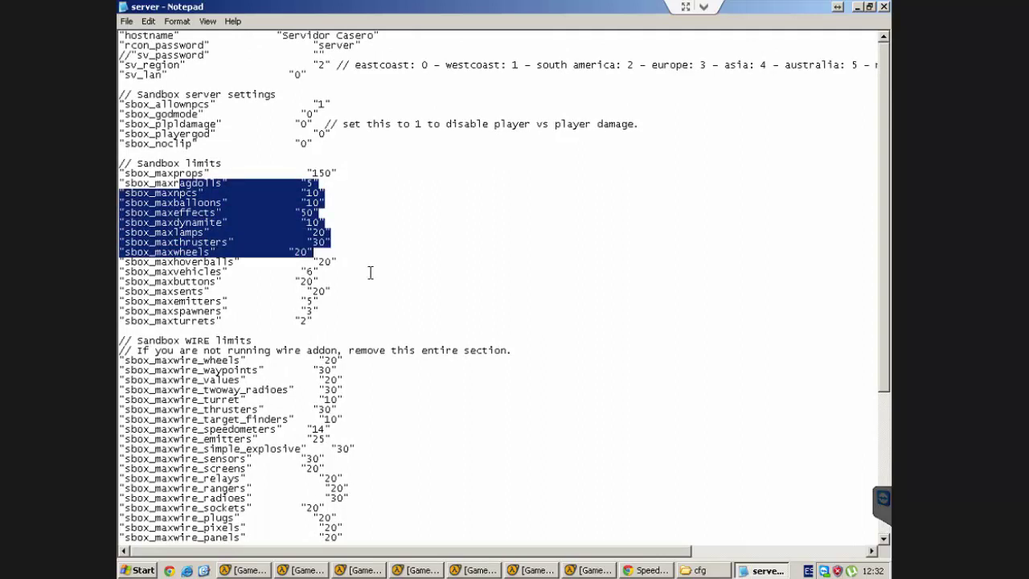
click(393, 311)
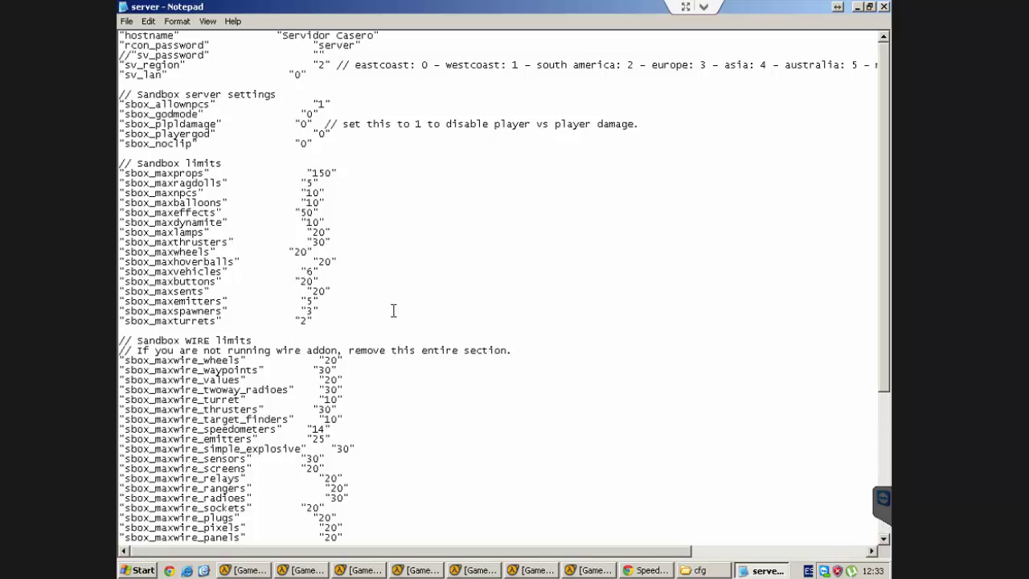
Step: Save and close server.cfg, then go back up to the GarrysModDS folder
click(884, 8)
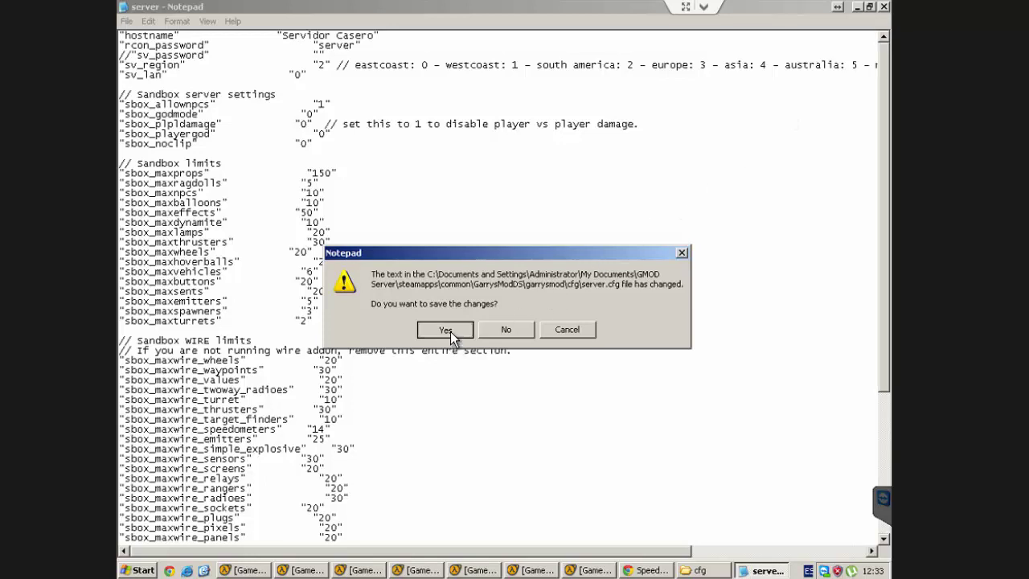
click(447, 330)
click(449, 332)
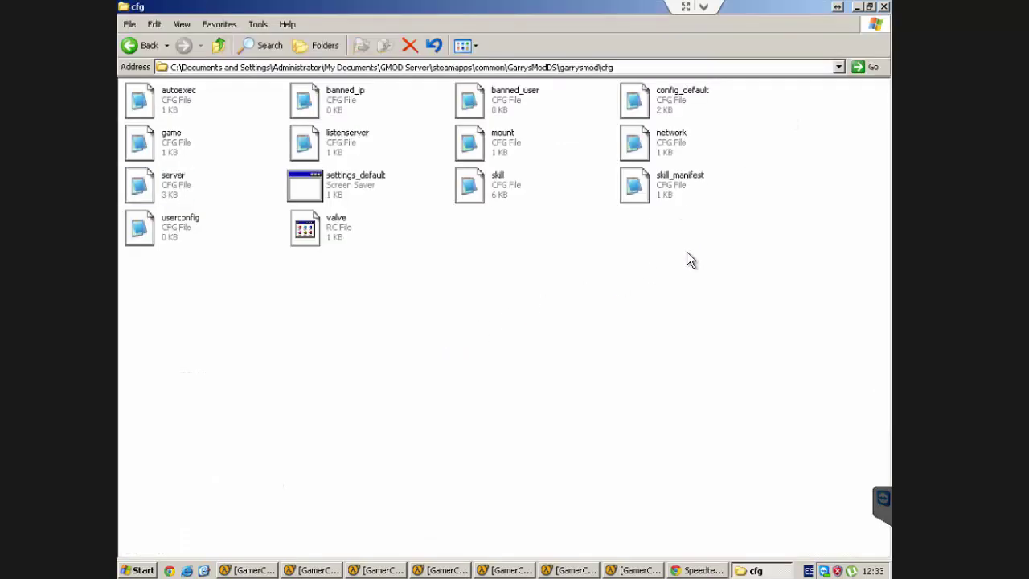
click(127, 47)
click(126, 47)
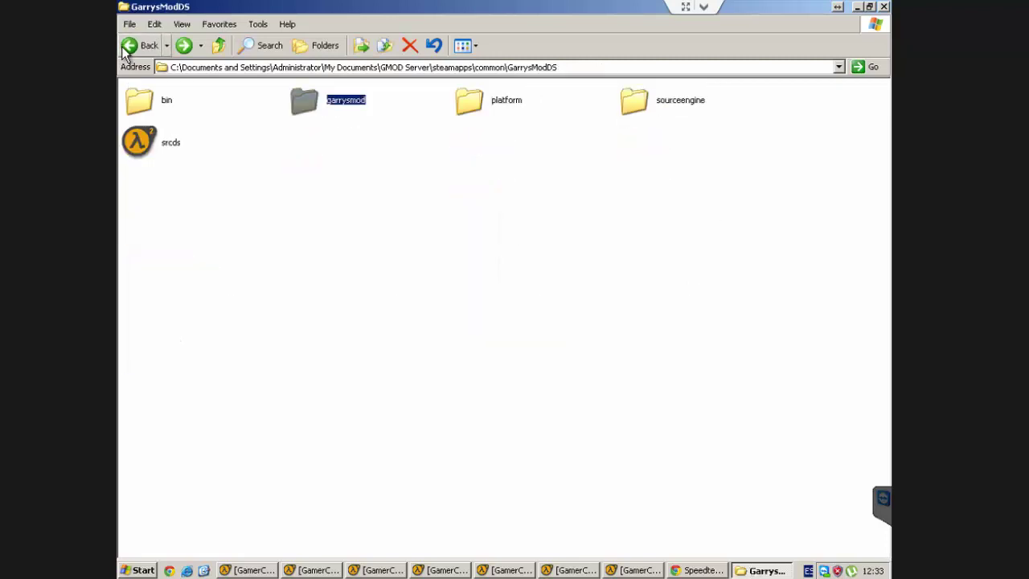
click(289, 273)
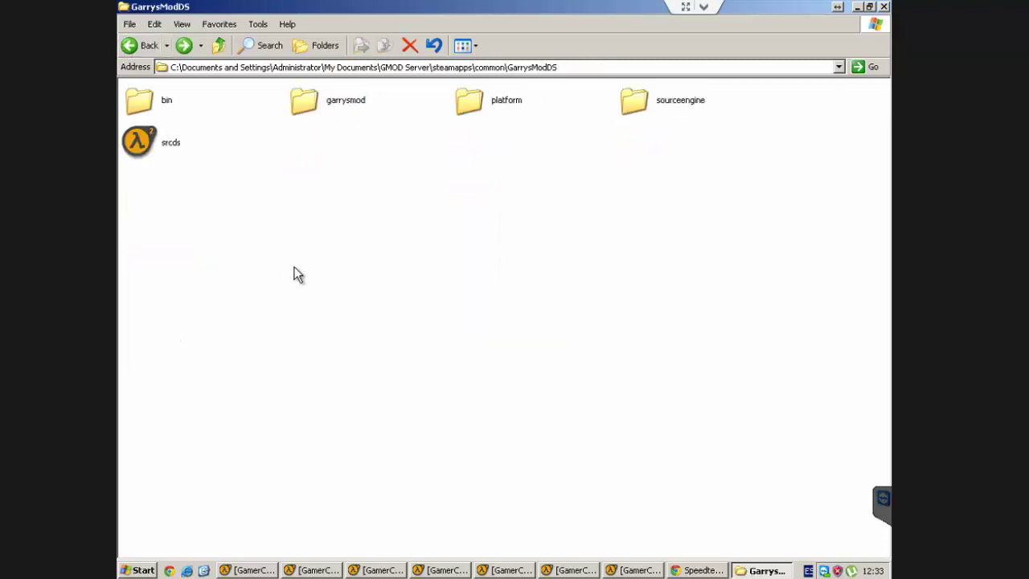
Step: Send srcds to the desktop as a shortcut and minimize the folder window
right_click(166, 147)
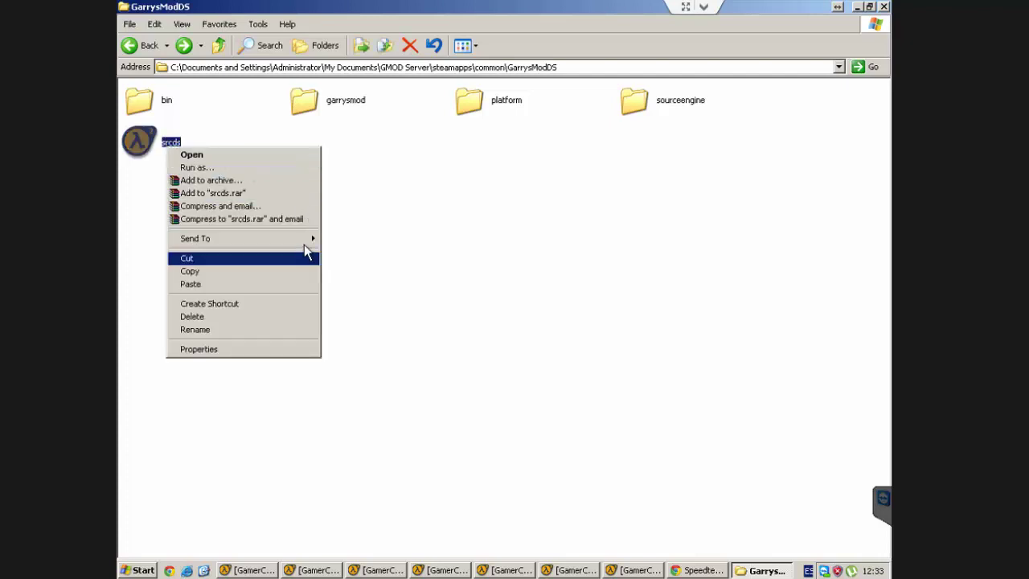
mouse_move(302, 238)
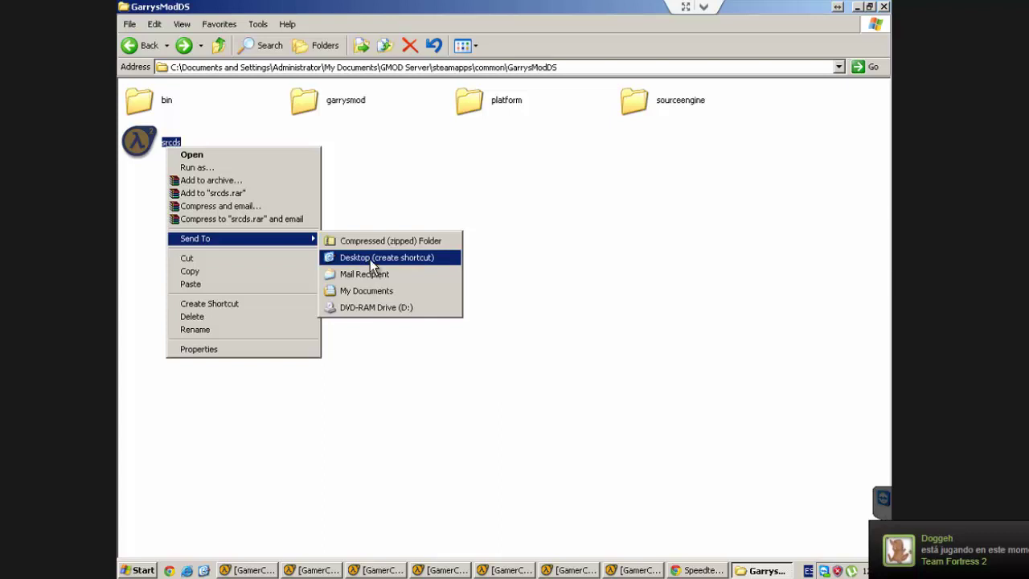
click(370, 258)
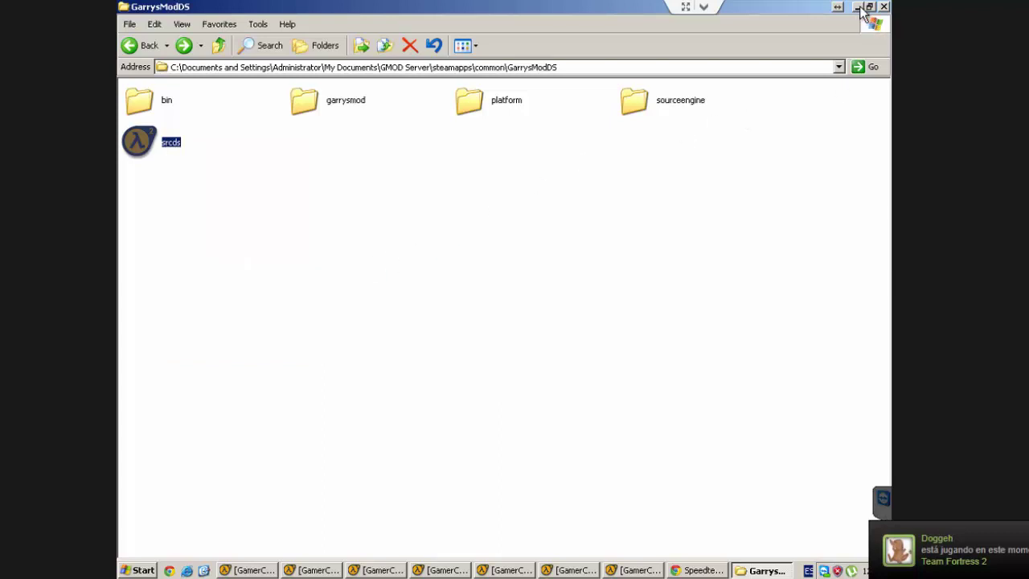
click(857, 8)
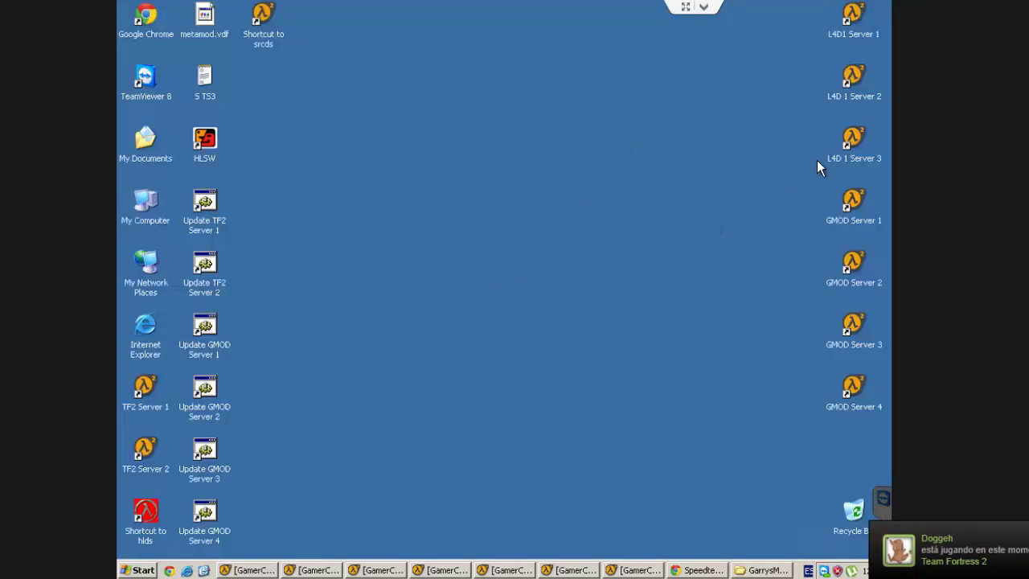
Step: Open a new blank Notepad document for the launch parameters
right_click(860, 210)
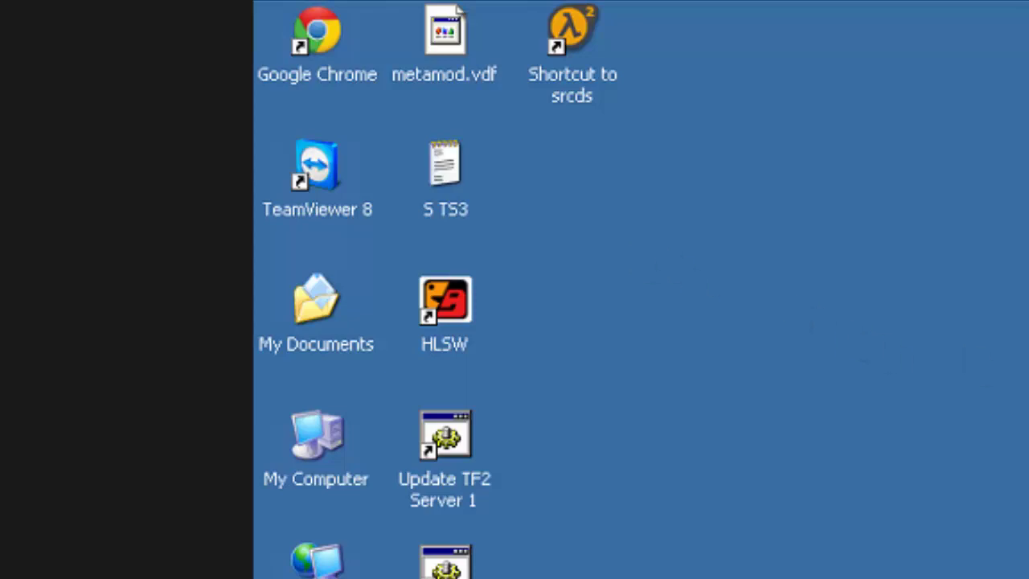
key(super)
click(199, 566)
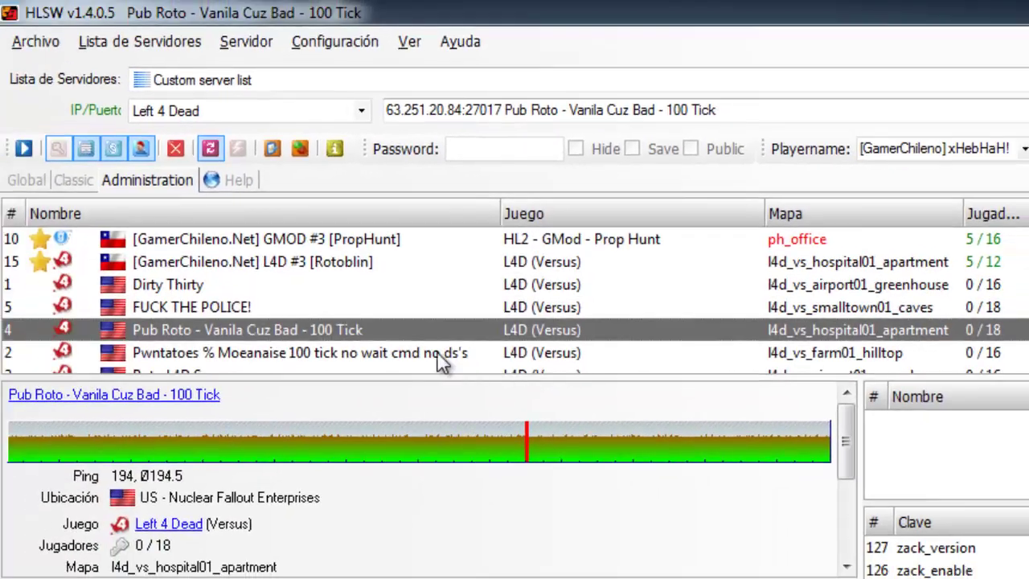
click(348, 238)
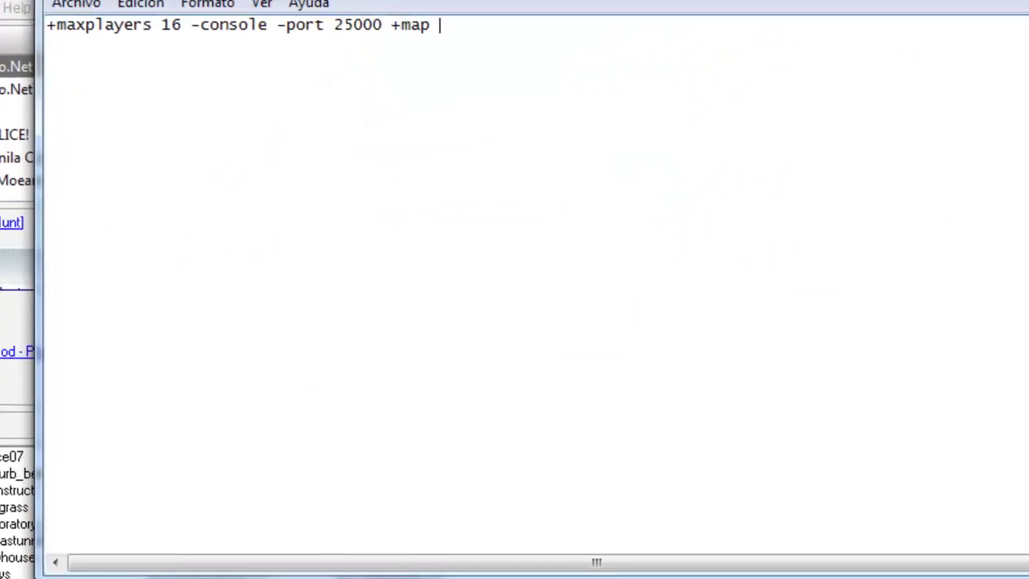
Step: Correct the map name to gm_flatgrass and copy the whole launch parameters line
text(gm_fl)
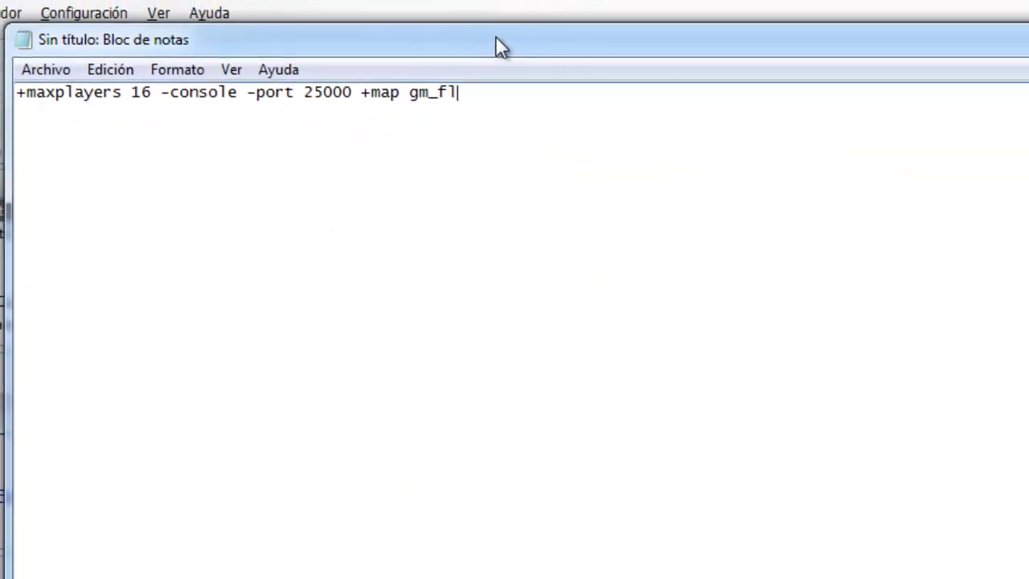
text(atgradd)
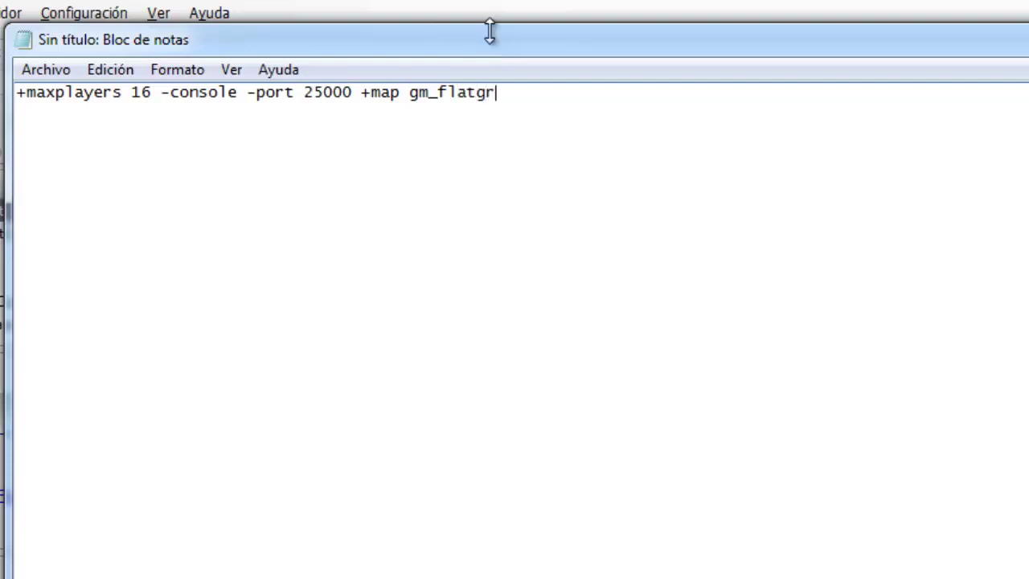
key(BackSpace)
key(BackSpace)
text(ss)
key(ctrl+a)
right_click(183, 116)
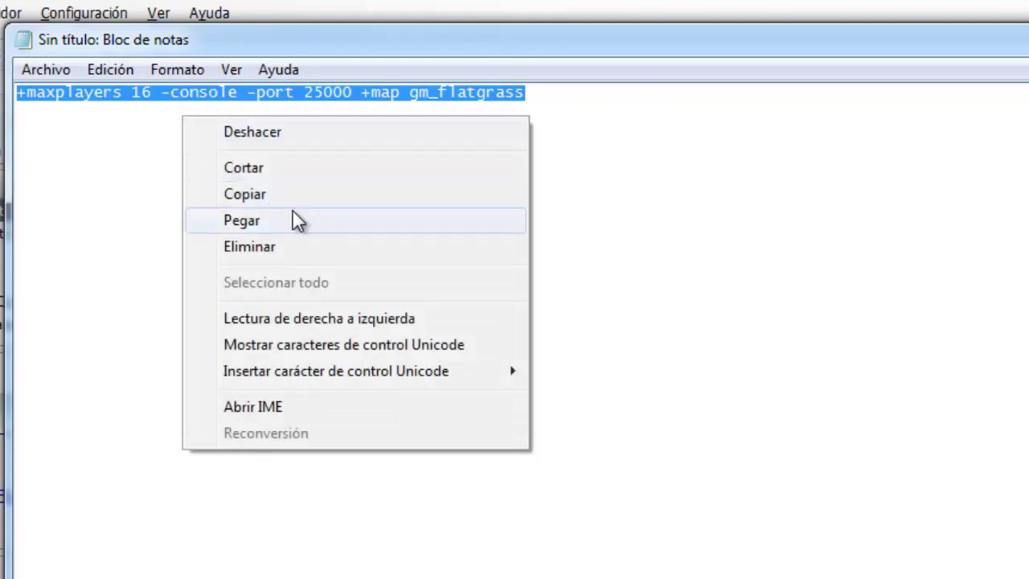
click(289, 193)
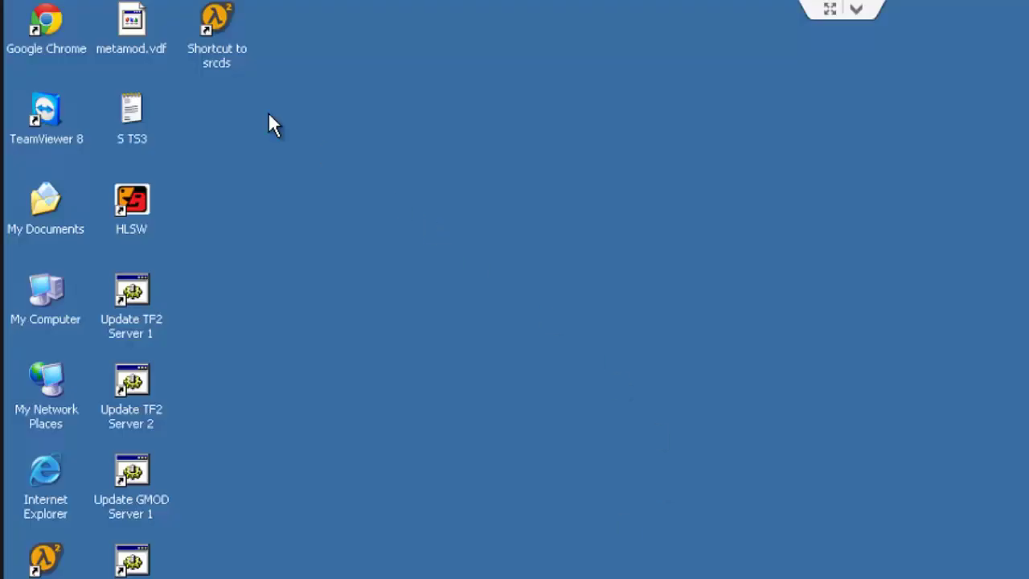
Step: Paste the launch parameters at the end of the srcds shortcut's Target field
right_click(237, 64)
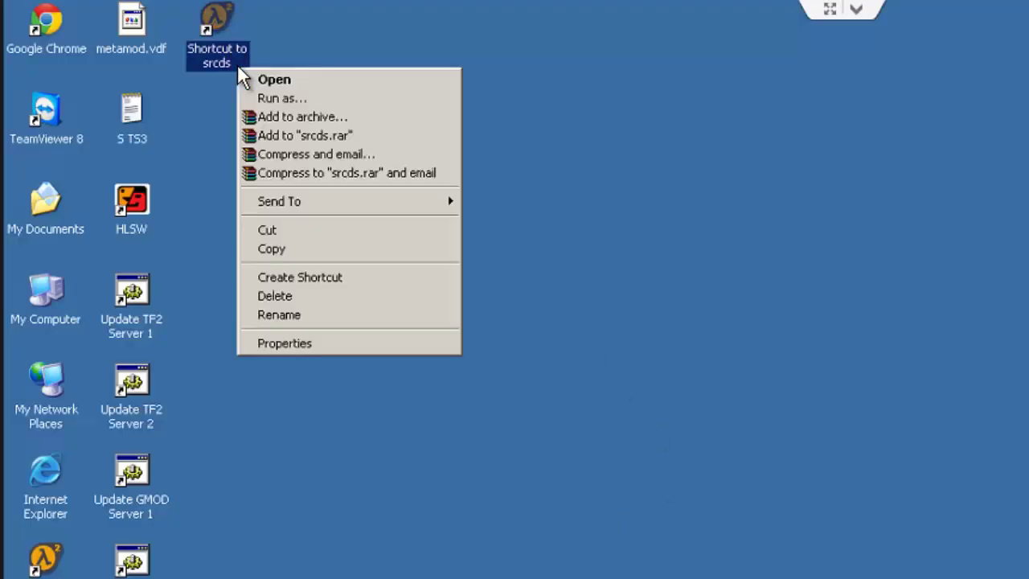
click(341, 345)
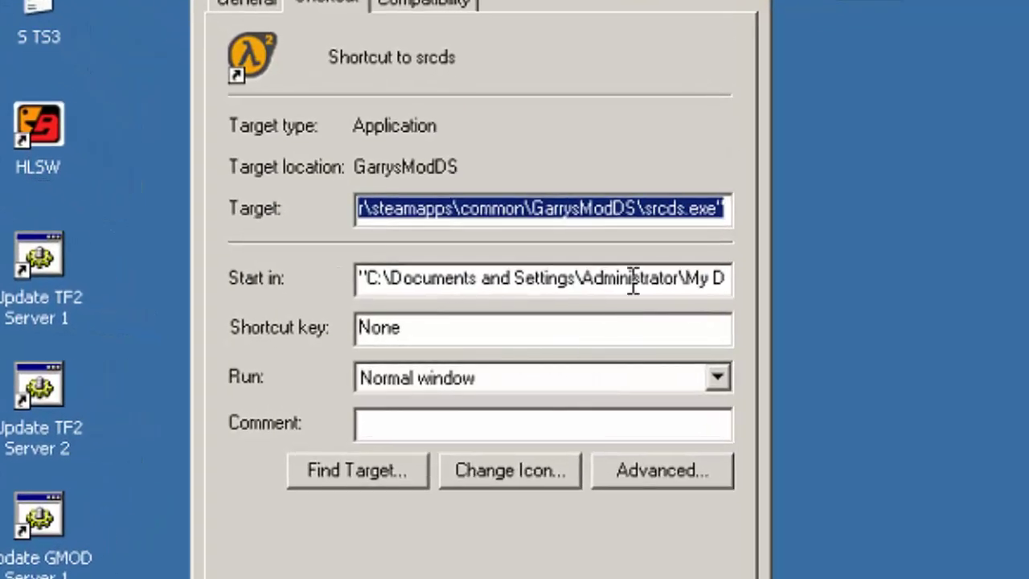
key(End)
key(ctrl+v)
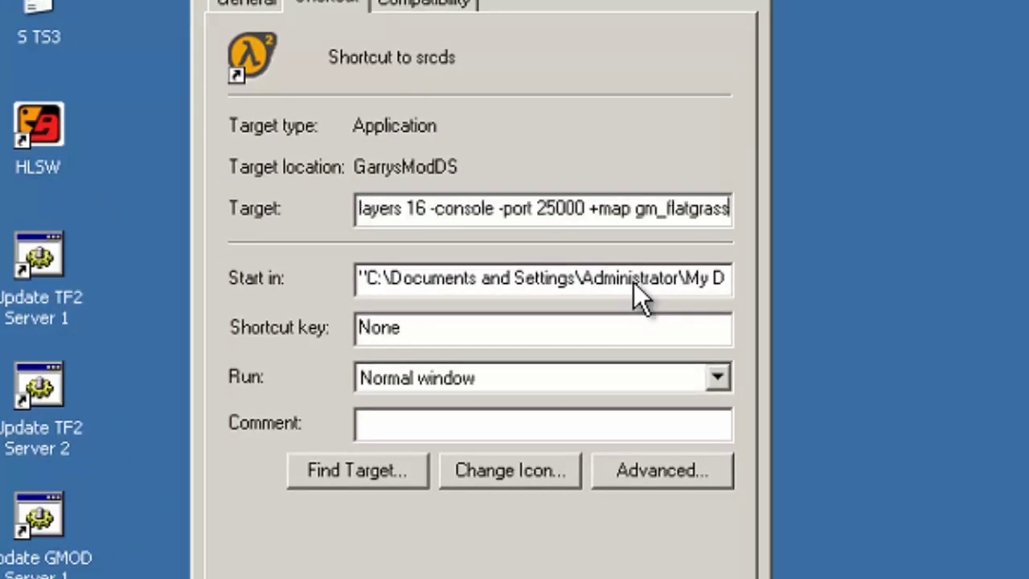
drag(547, 208, 416, 208)
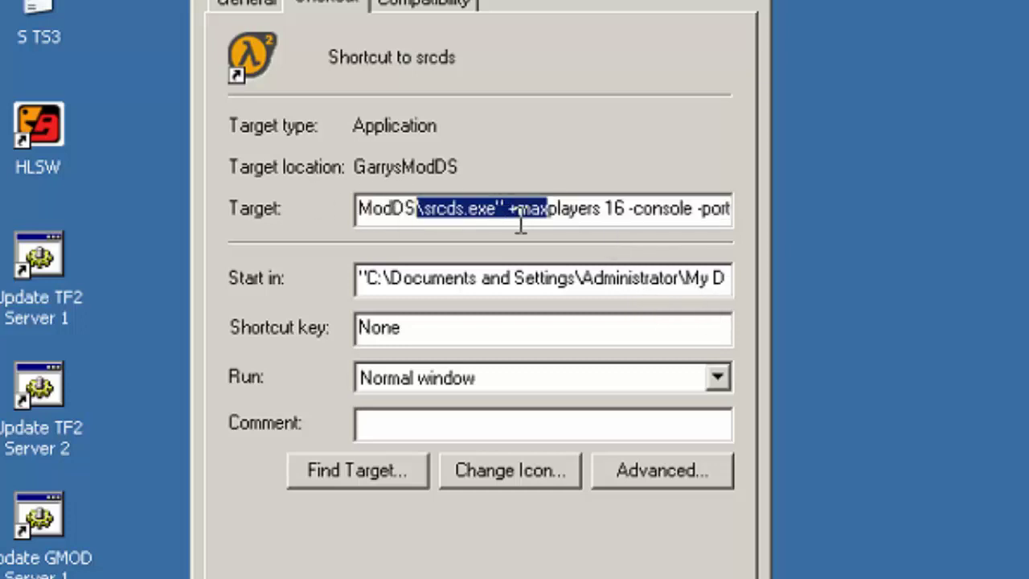
click(542, 207)
Step: Review the pasted arguments, change the port from 25000 to 27015, and apply
drag(535, 208, 733, 210)
click(592, 207)
click(515, 209)
drag(515, 209, 719, 209)
click(631, 210)
click(594, 211)
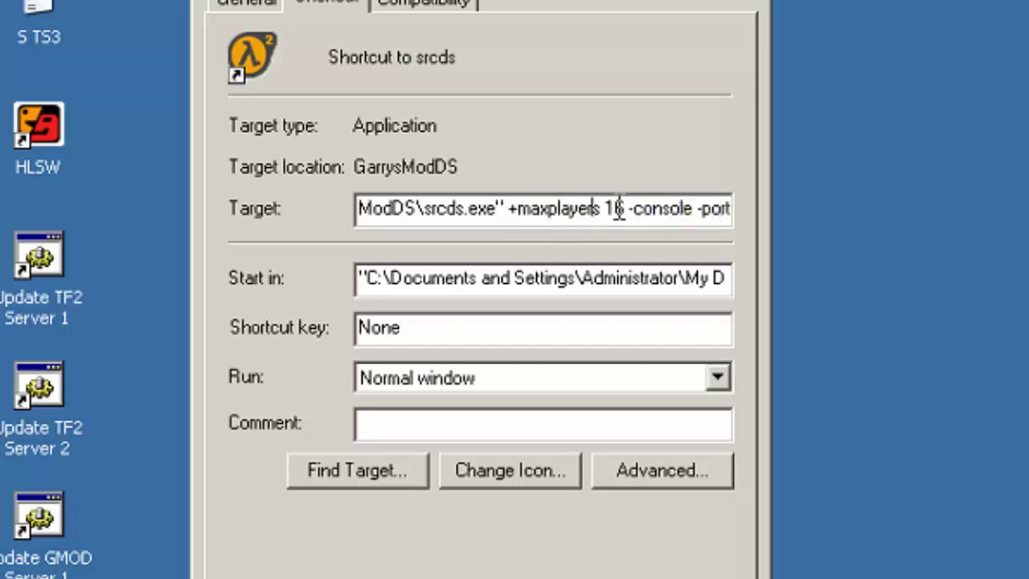
drag(617, 211, 745, 212)
click(647, 212)
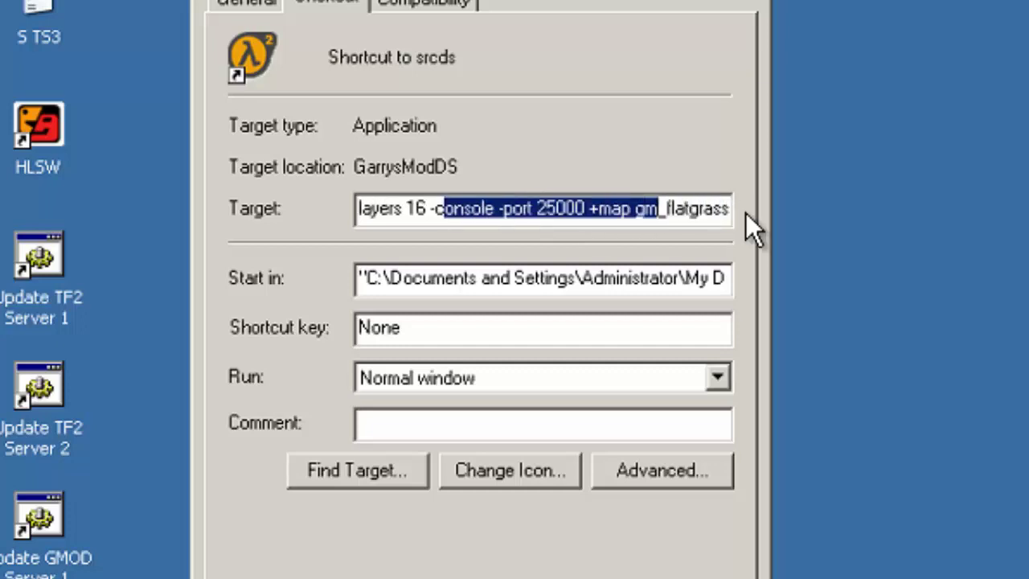
click(656, 207)
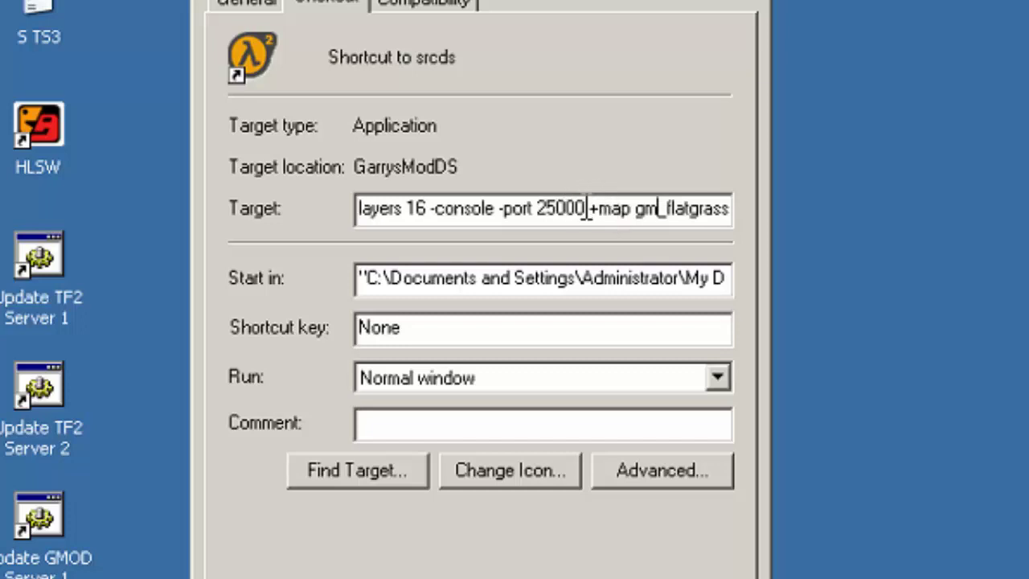
drag(586, 208, 547, 208)
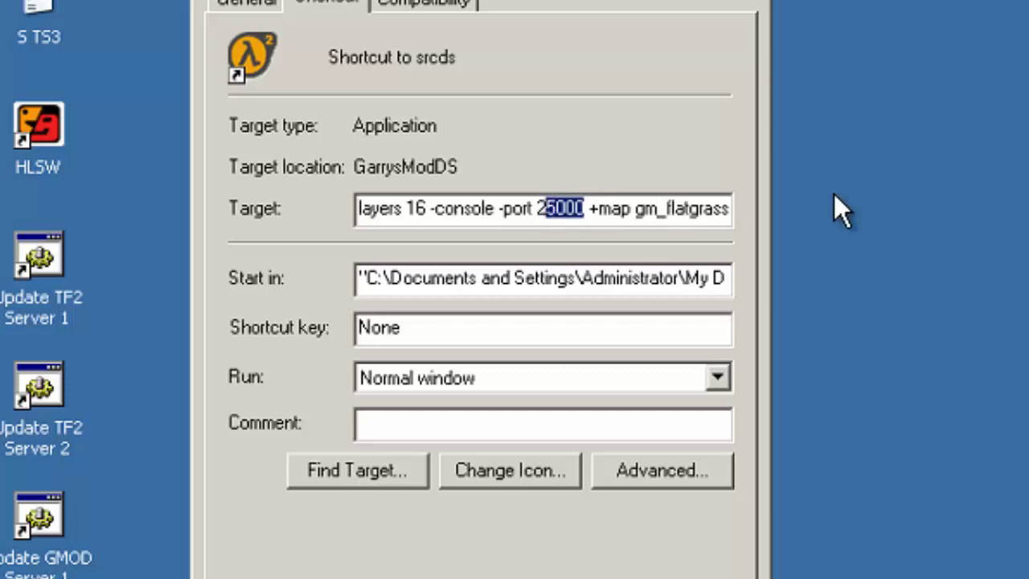
text(7015)
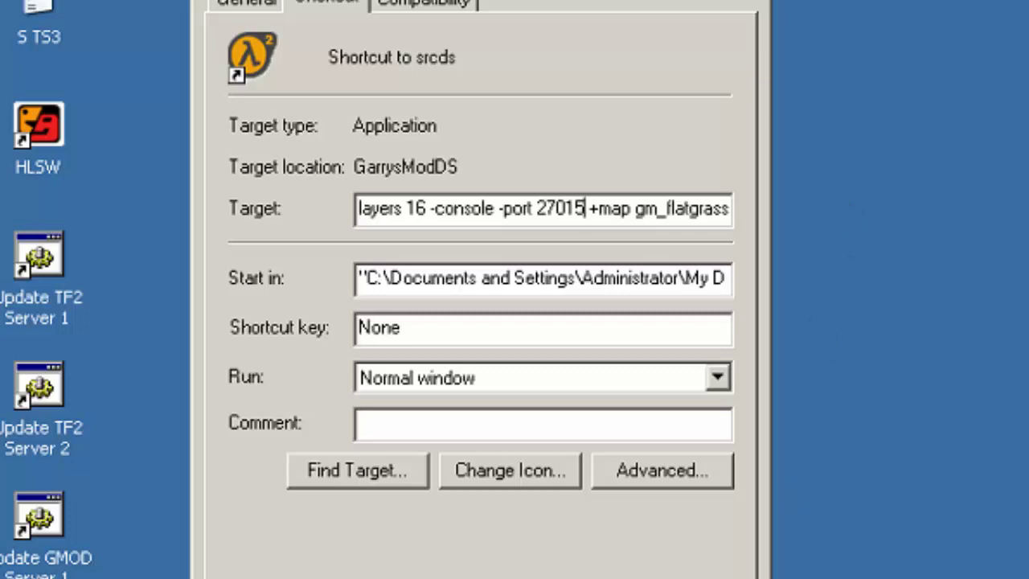
key(ctrl+a)
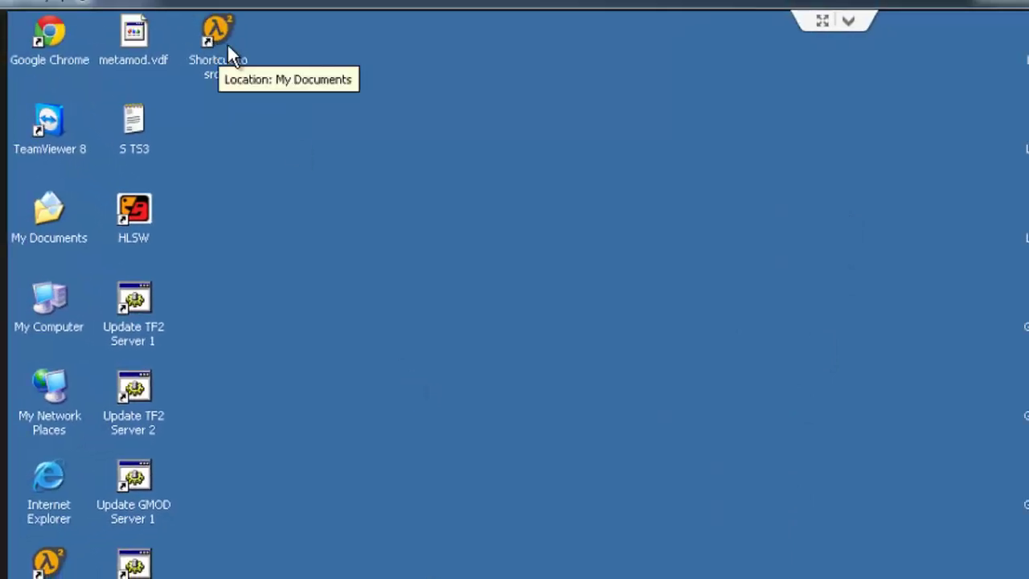
Step: Launch the server from the srcds shortcut and run status in its console
double_click(229, 47)
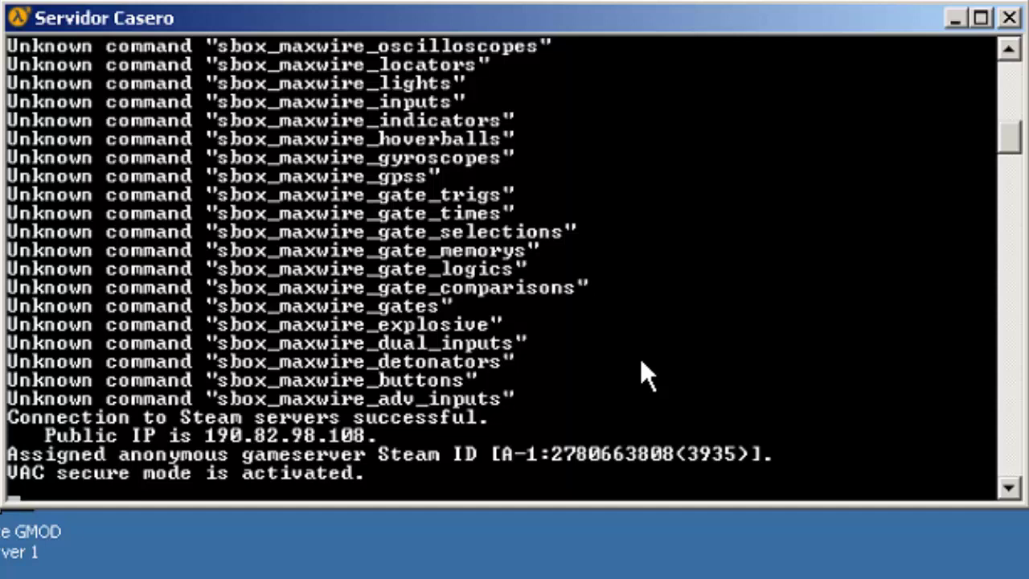
text(status)
key(Return)
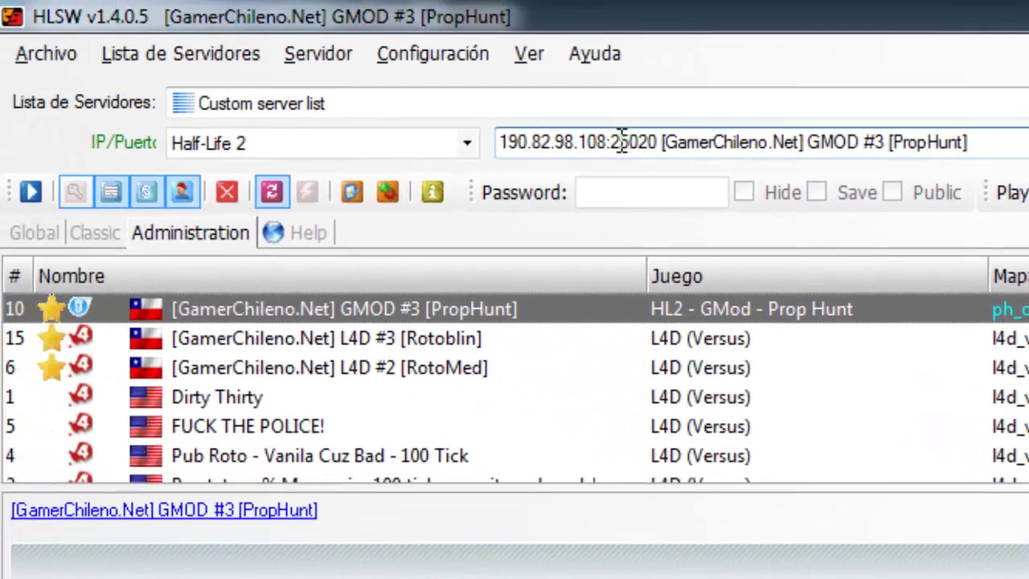
Step: Replace port 25020 and the old server name with 27015 to query Servidor Casero on gm_flatgrass
drag(611, 142, 969, 143)
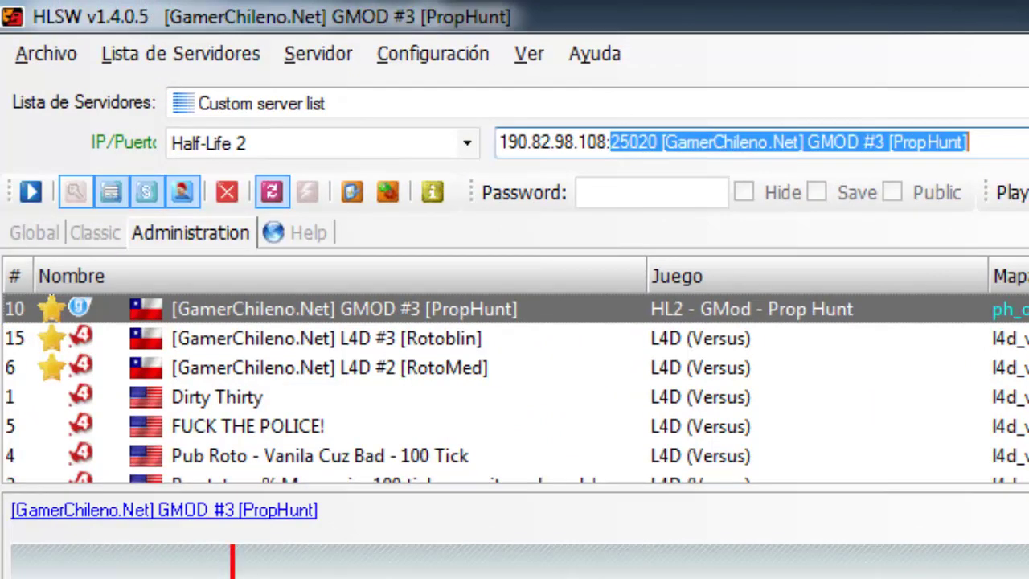
key(BackSpace)
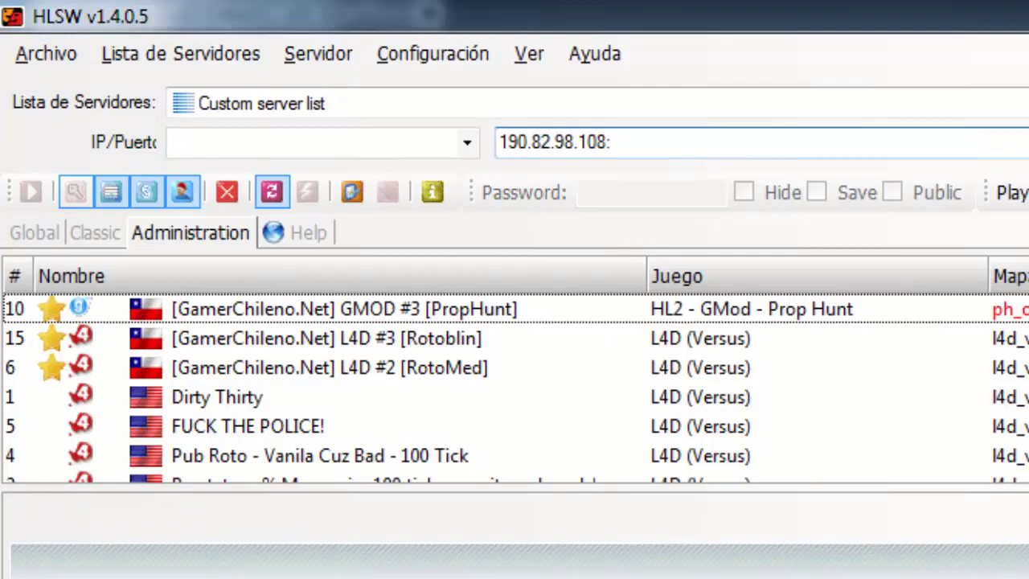
text(27015)
key(Return)
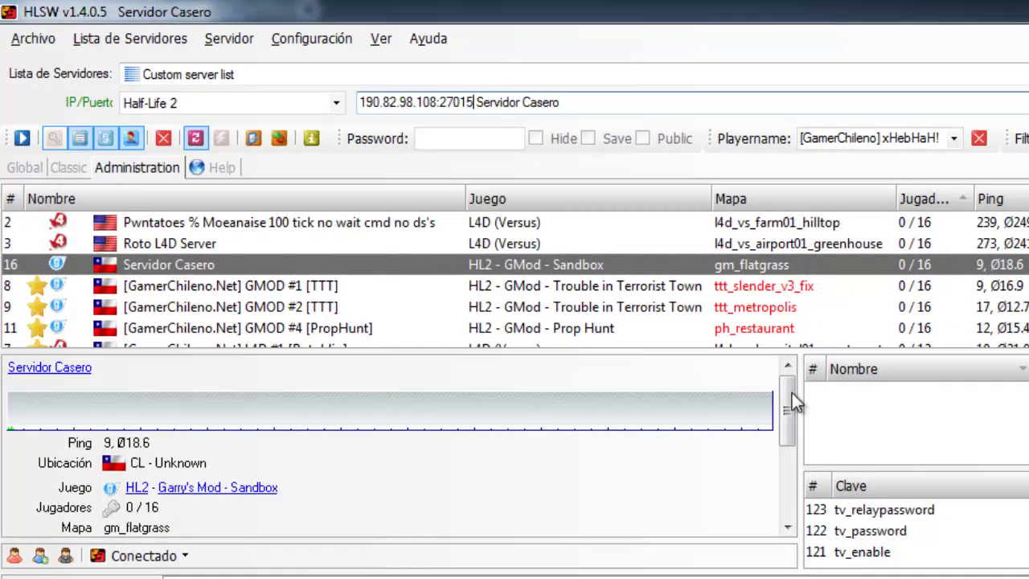
mouse_move(786, 406)
mouse_down()
mouse_move(786, 462)
mouse_move(786, 411)
mouse_up()
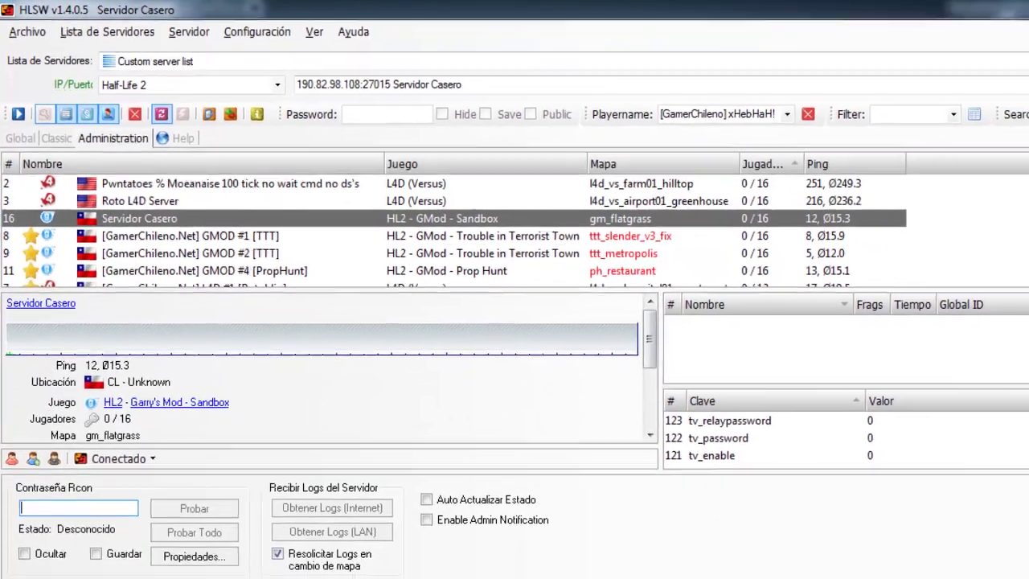
Step: Enter a first rcon password for Servidor Casero and test it, getting Rcon Incorrecto
click(97, 498)
text(server)
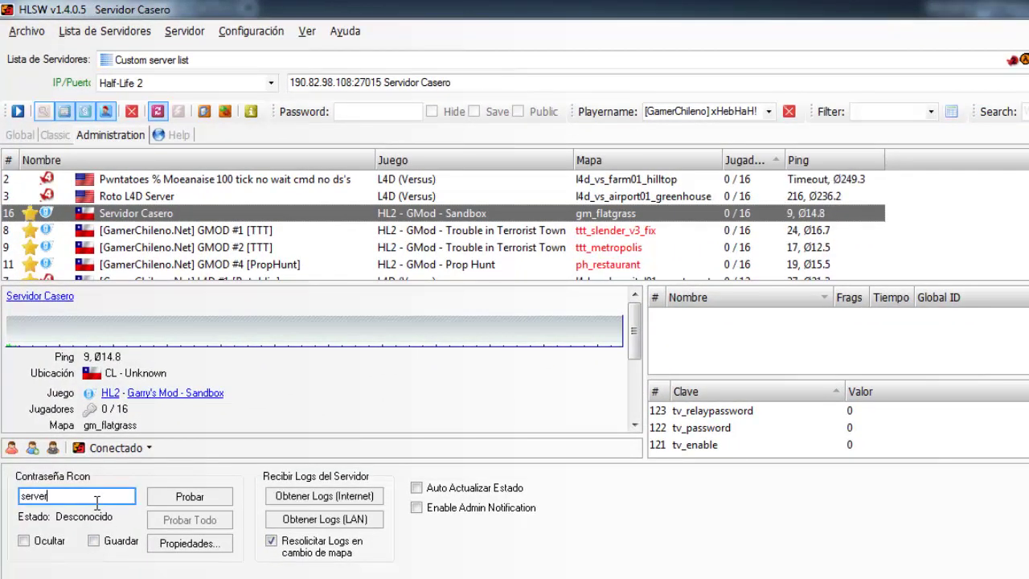
key(BackSpace)
text(idor)
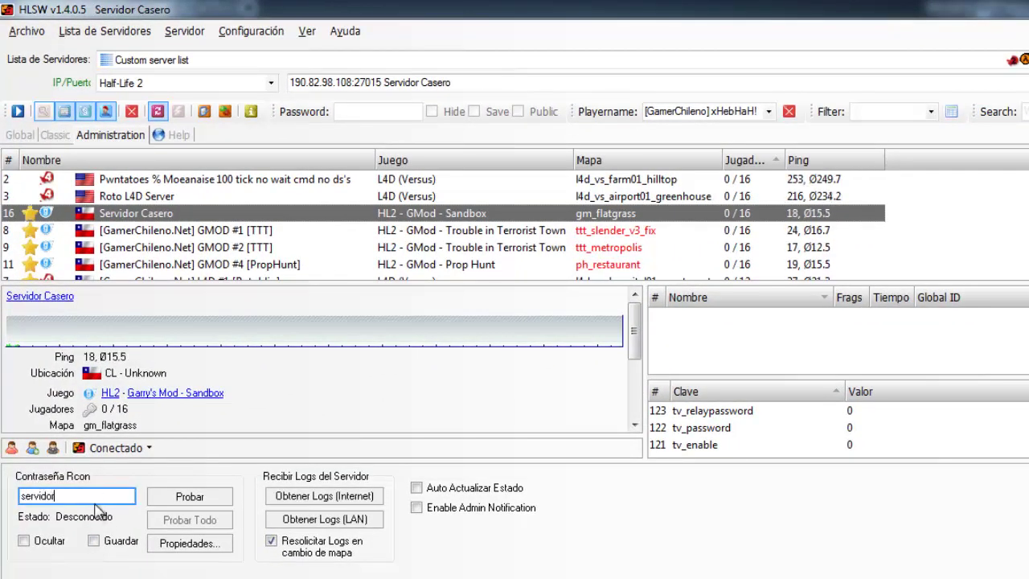
click(153, 498)
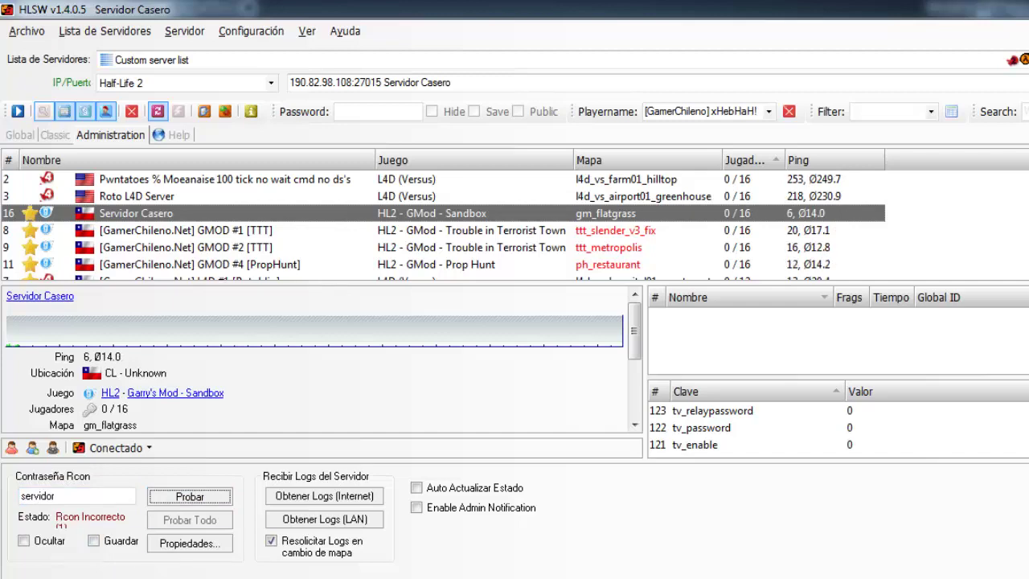
Step: Replace the rejected password with a second rcon password and test it again
key(alt+Tab)
key(alt+Tab)
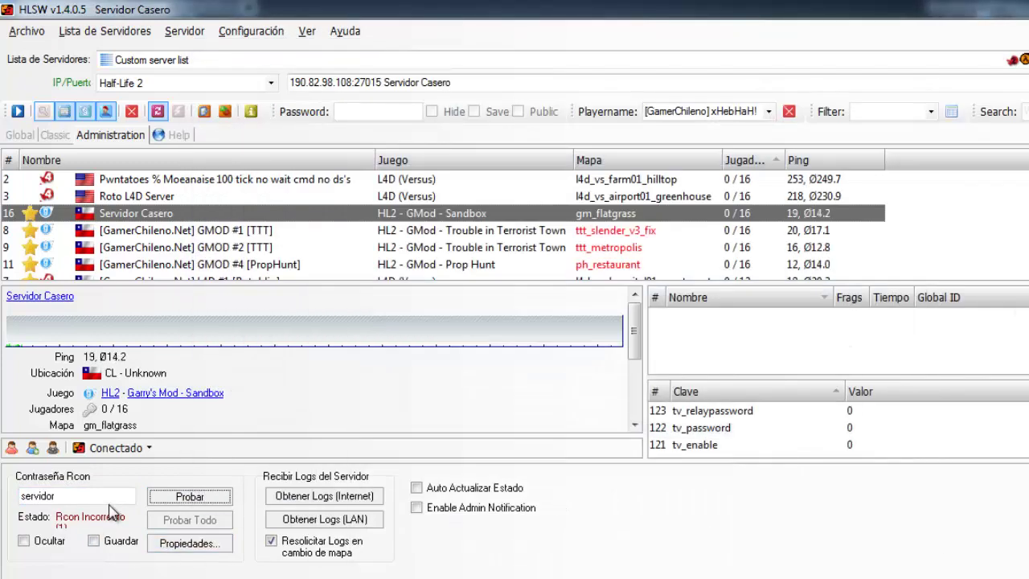
drag(80, 496, 4, 501)
text(clave)
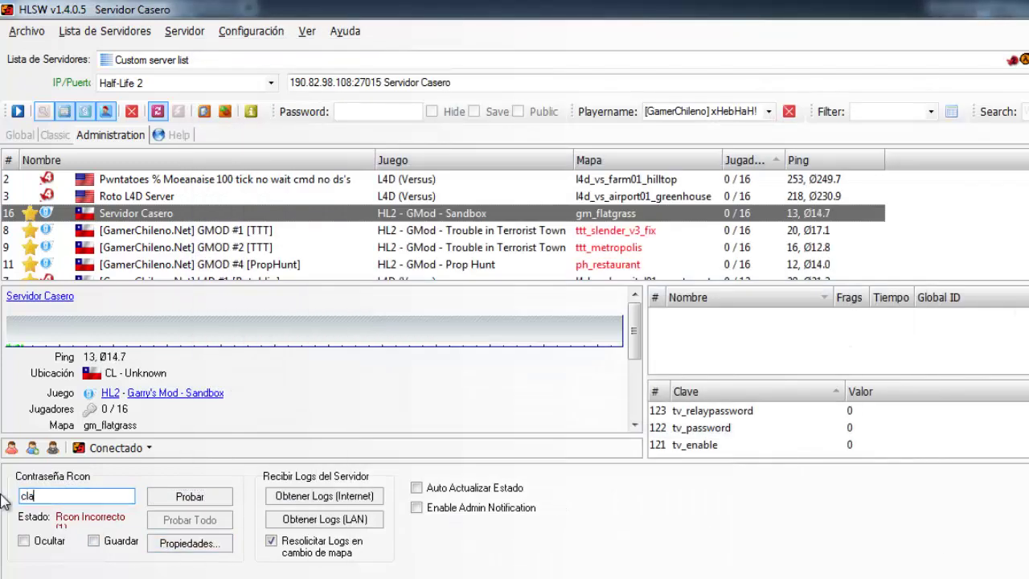
click(151, 503)
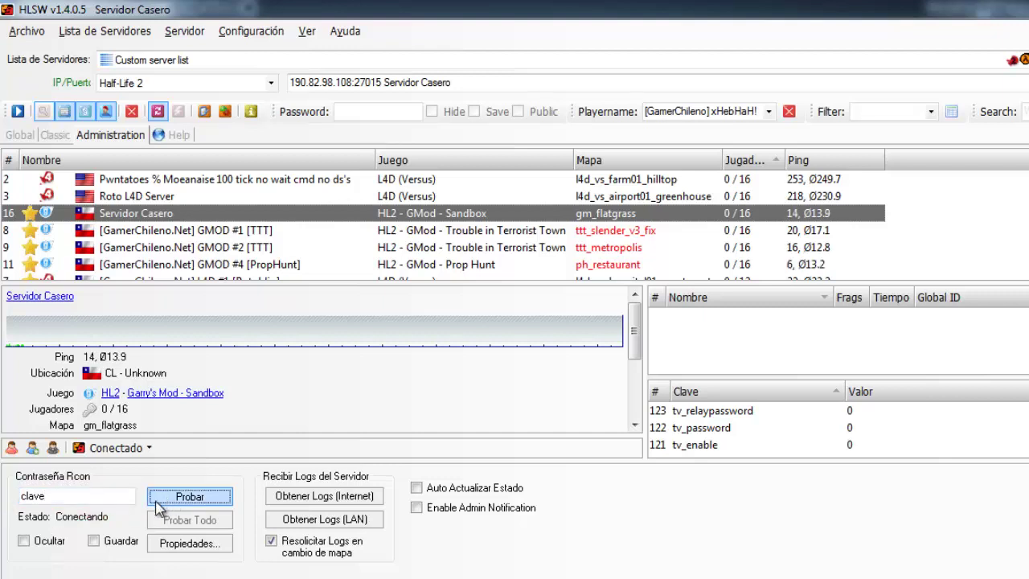
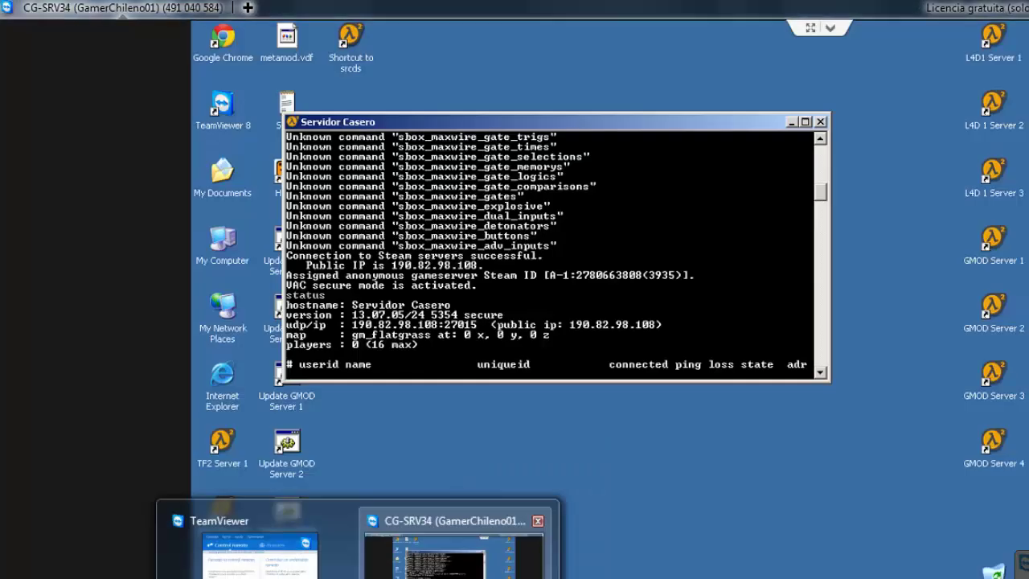
Step: Bring the CG-SRV34 session forward to view the Servidor Casero console on gm_flatgrass, 0/16 players
click(474, 515)
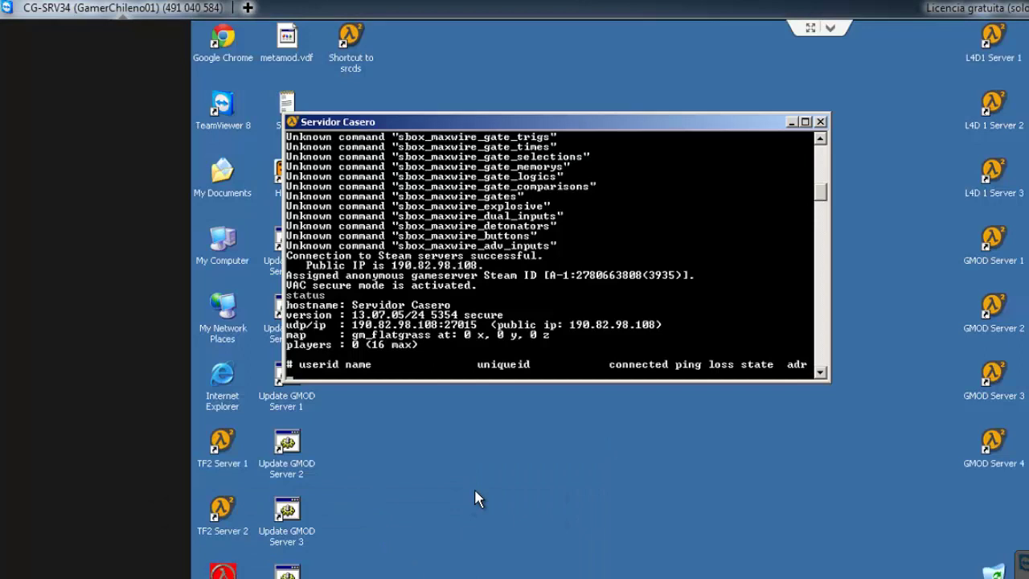